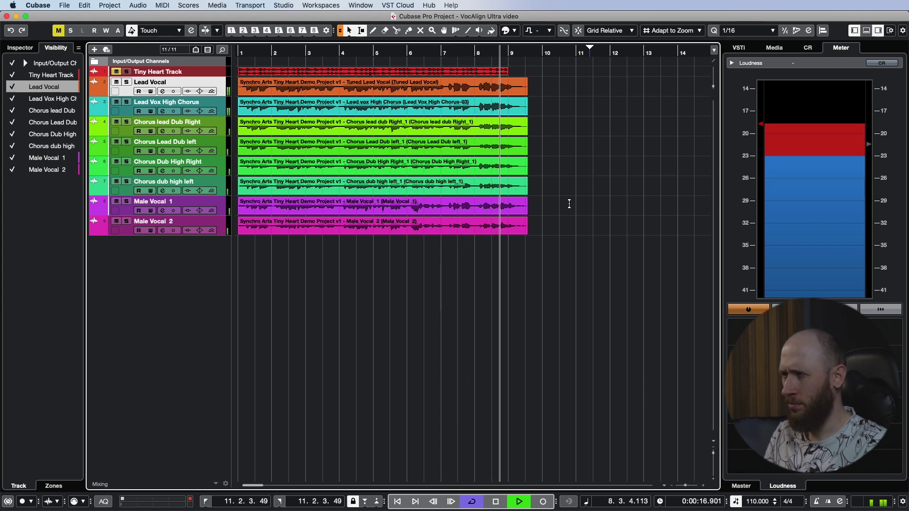
- Stop playback, select all the vocal events and apply the VocALignUltra extension to them
key(space)
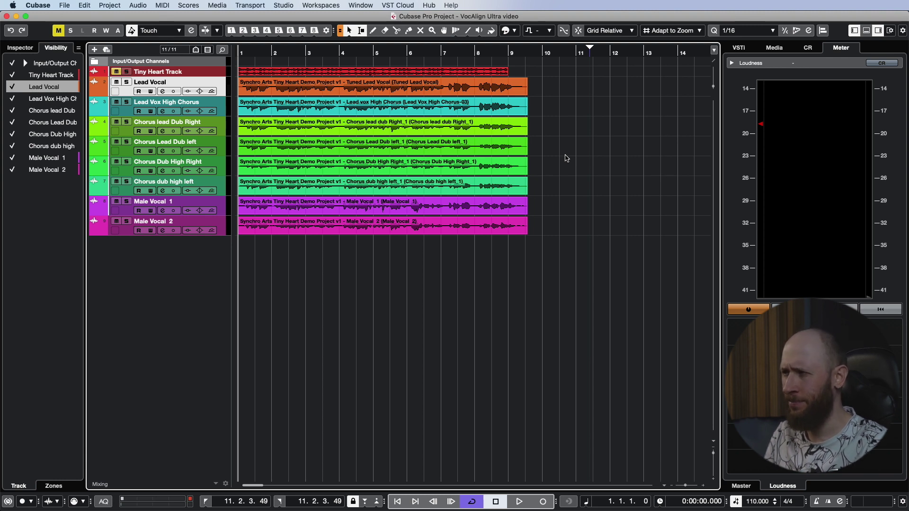
drag(548, 95, 446, 251)
click(139, 5)
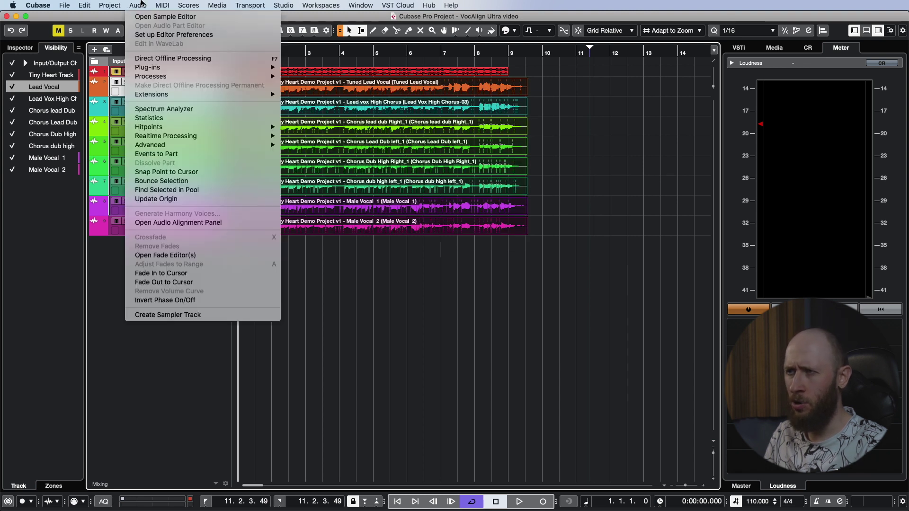
mouse_move(166, 95)
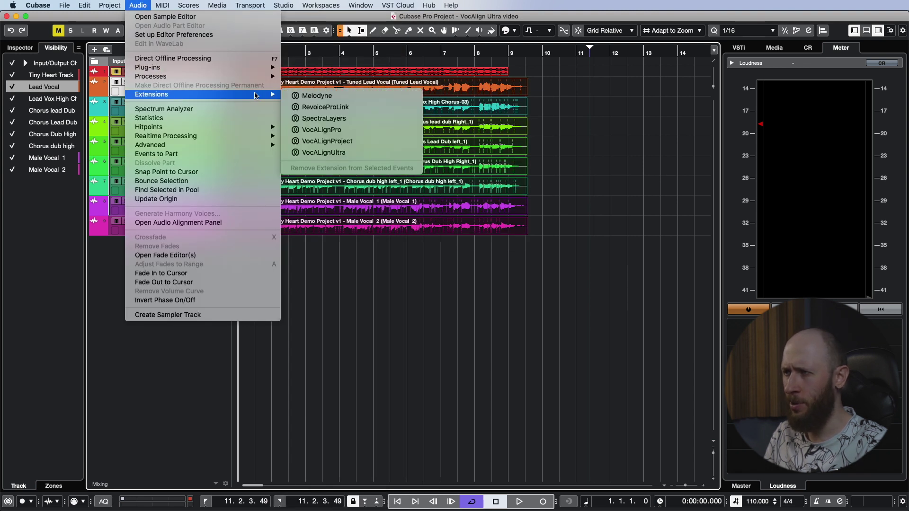
click(356, 153)
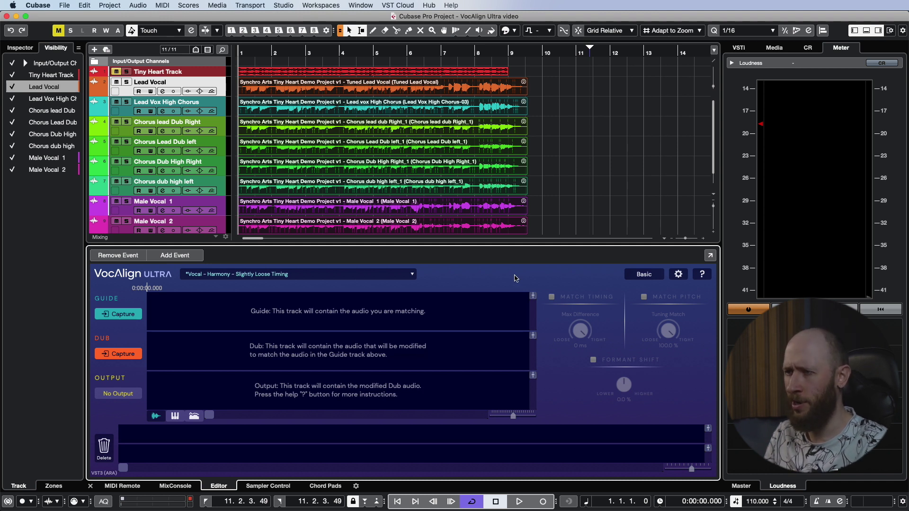
- Load the Vocal - Harmony - Slightly Loose Timing preset in VocAlign Ultra
click(339, 275)
mouse_move(224, 291)
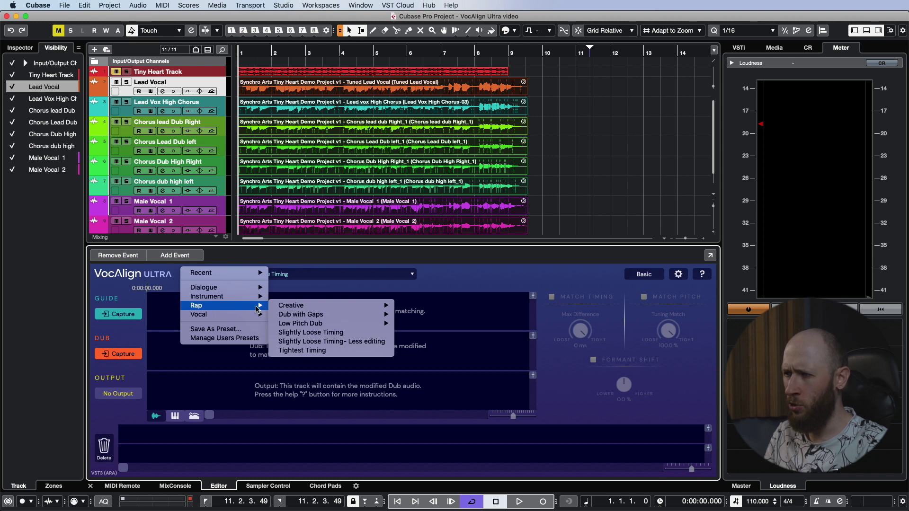
mouse_move(304, 318)
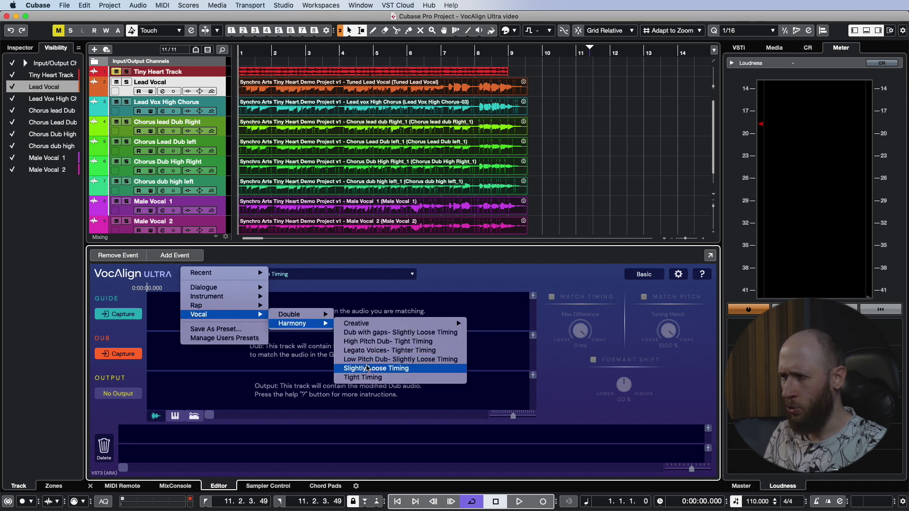
click(375, 370)
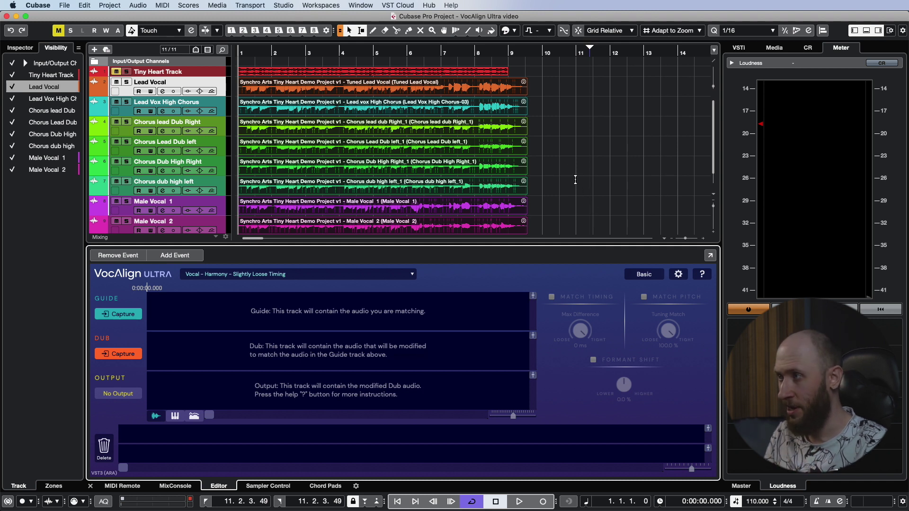
- Capture the Lead Vocal event as the guide and all the other vocal events as dubs
key(super+a)
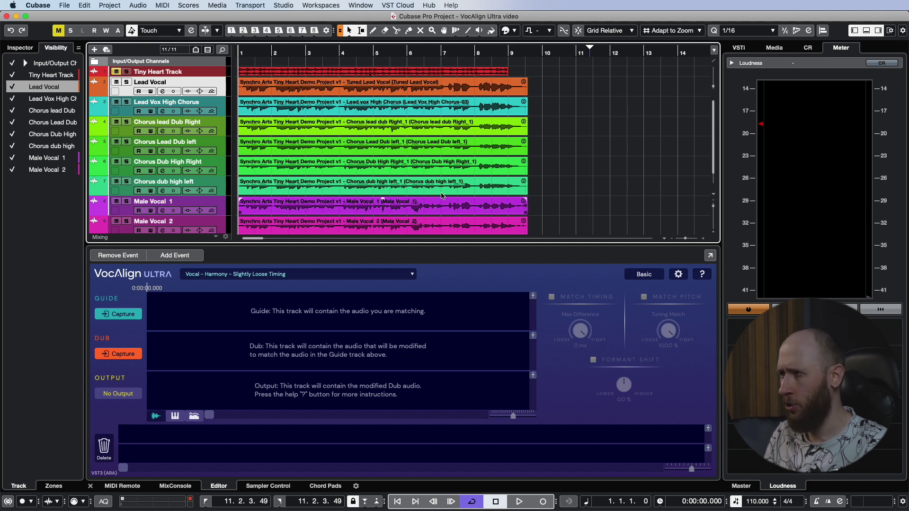
click(478, 92)
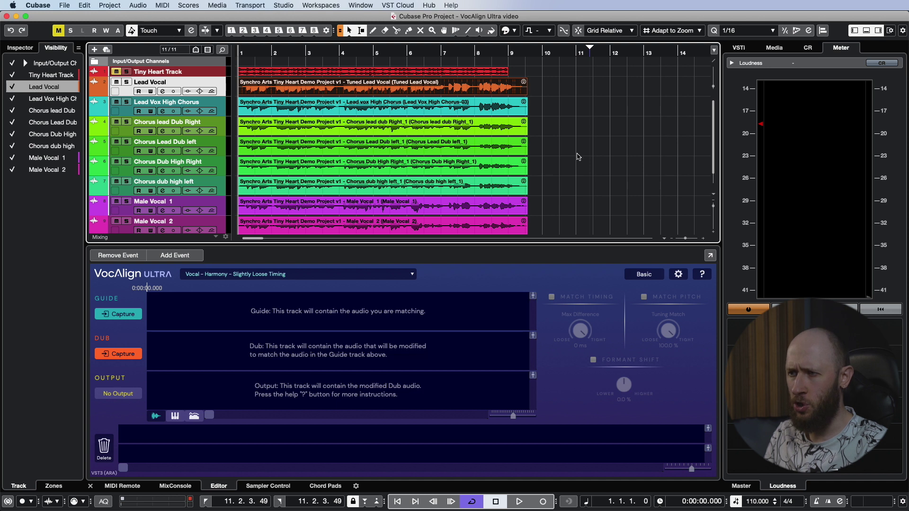
click(126, 316)
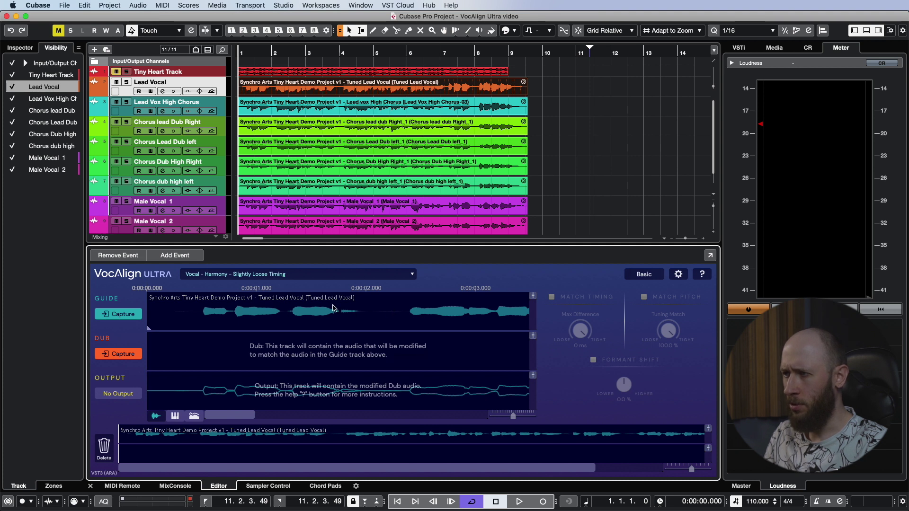
drag(545, 110, 463, 233)
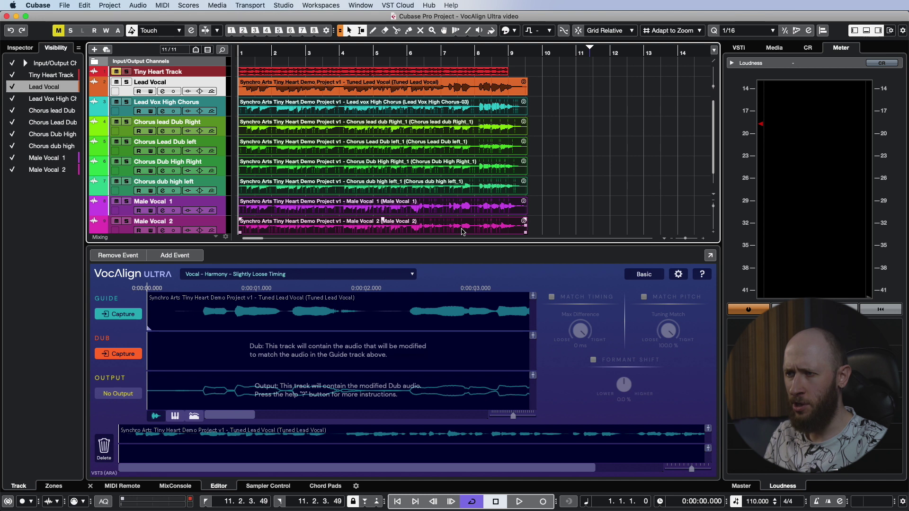
click(126, 356)
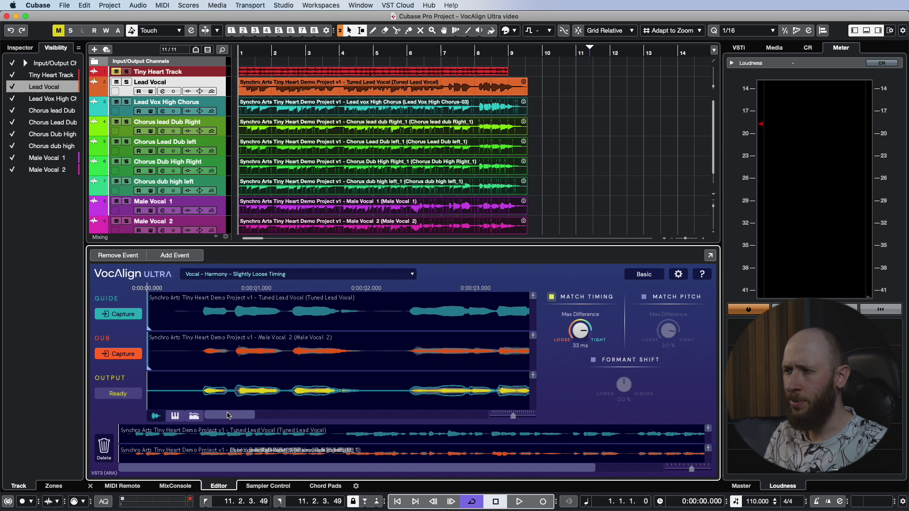
- Examine how the aligned output compares with the guide in the waveform, energy and pitch views
drag(230, 416, 282, 417)
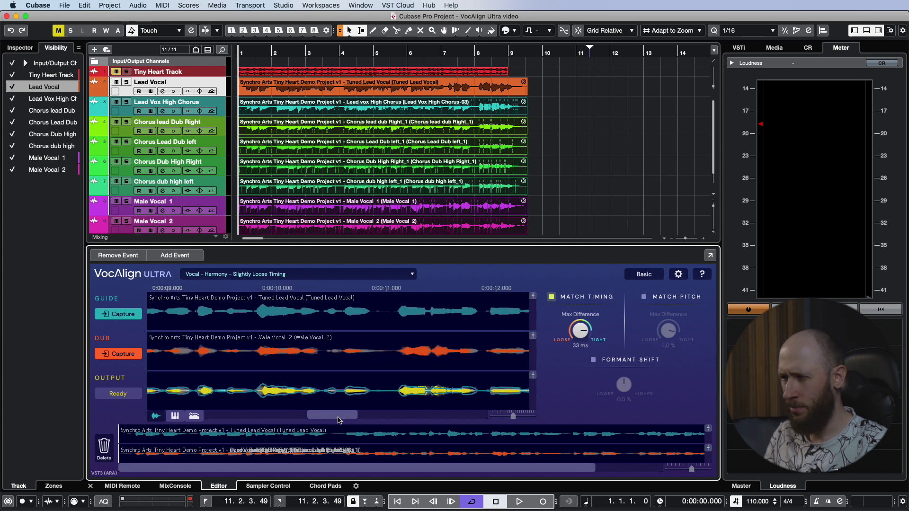
click(250, 419)
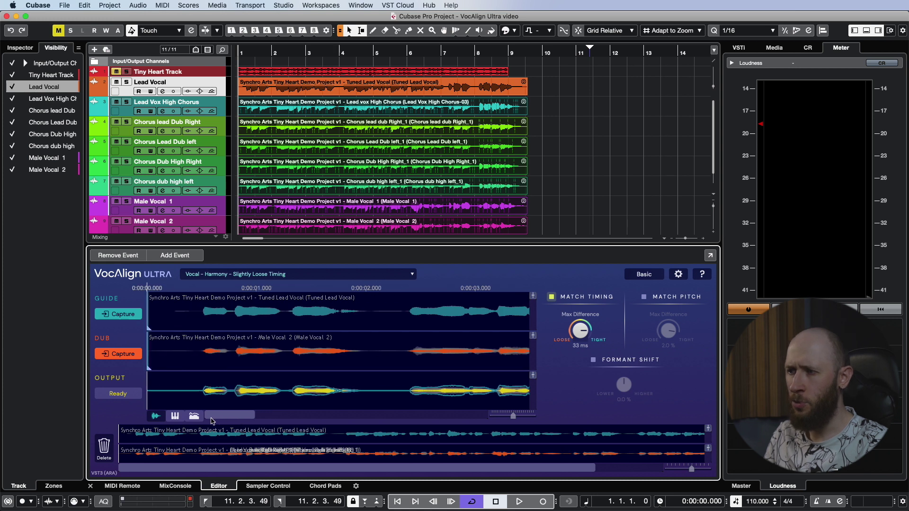
click(194, 416)
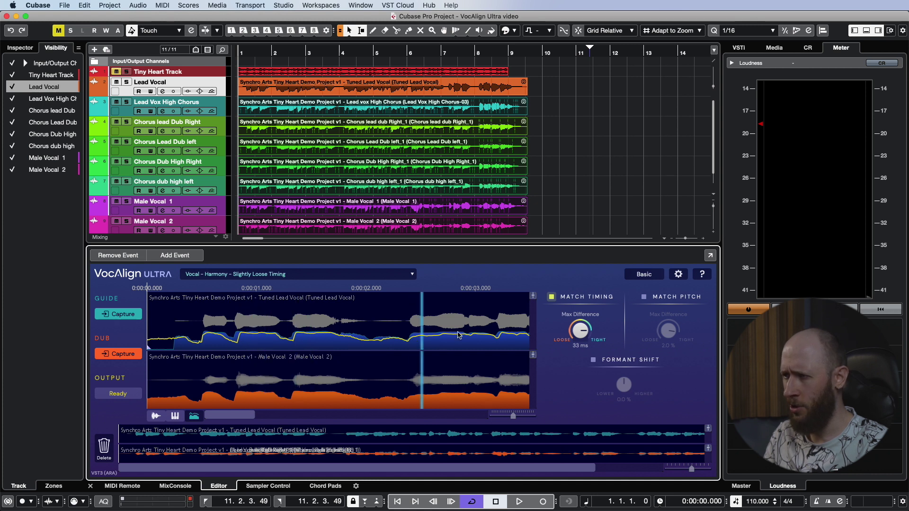
drag(243, 418, 220, 421)
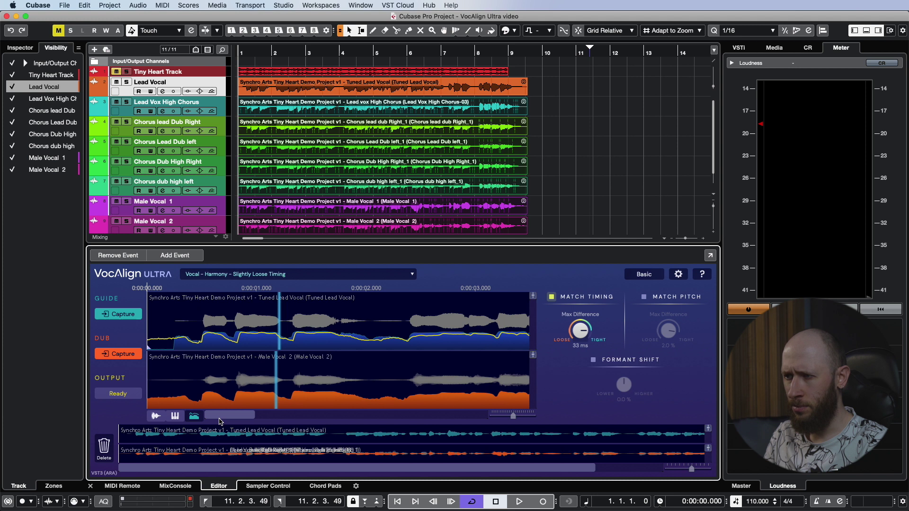
click(180, 417)
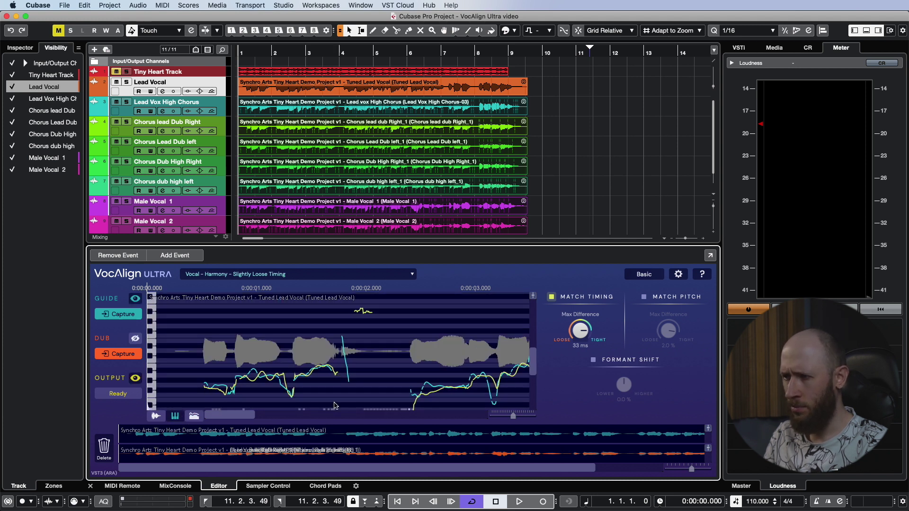
drag(251, 416, 324, 425)
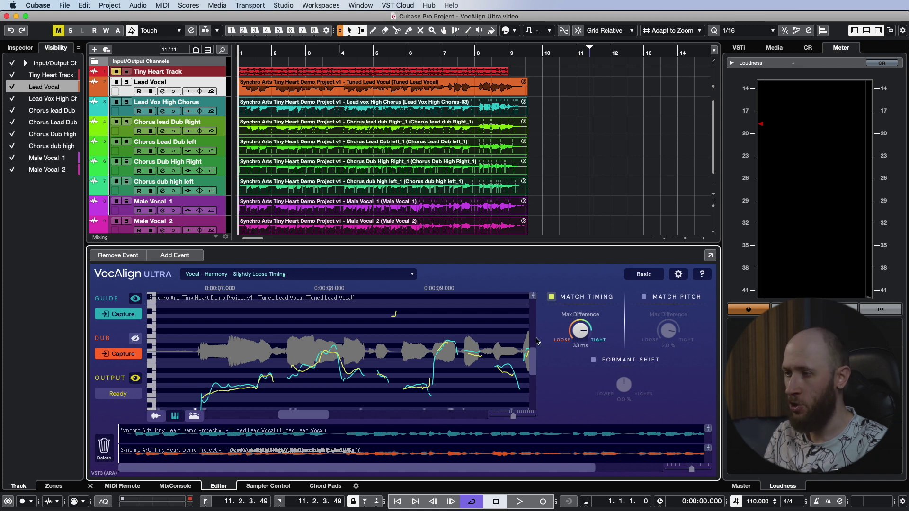
drag(308, 416, 166, 416)
click(157, 415)
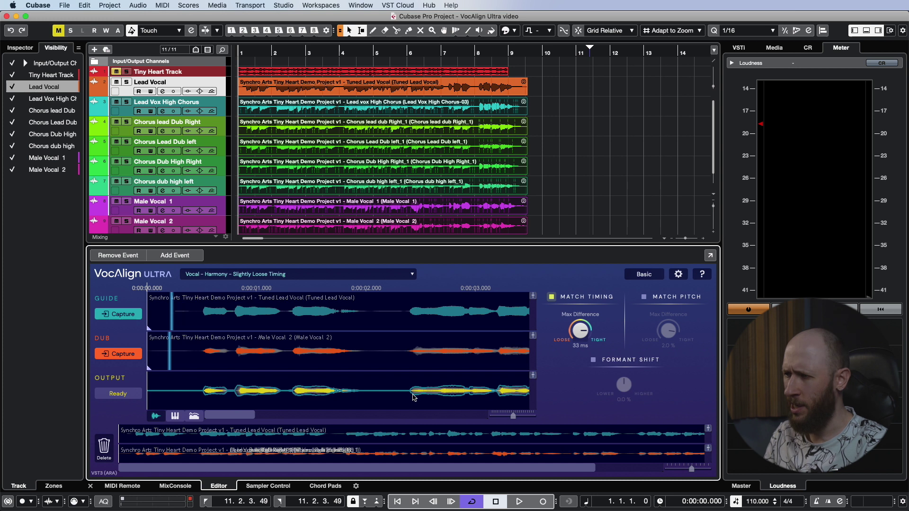
- Play the project from the start to hear the aligned vocals
mouse_move(235, 418)
mouse_down()
mouse_move(257, 421)
mouse_move(233, 421)
mouse_up()
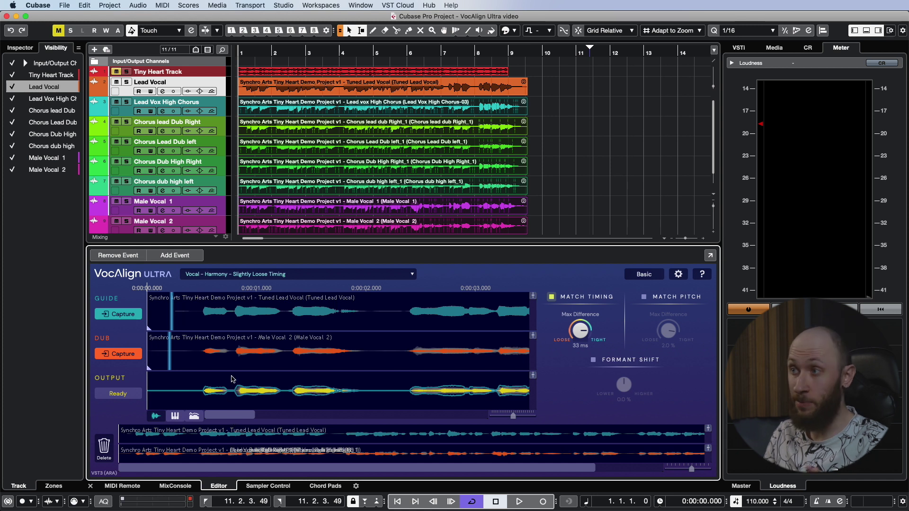
key(space)
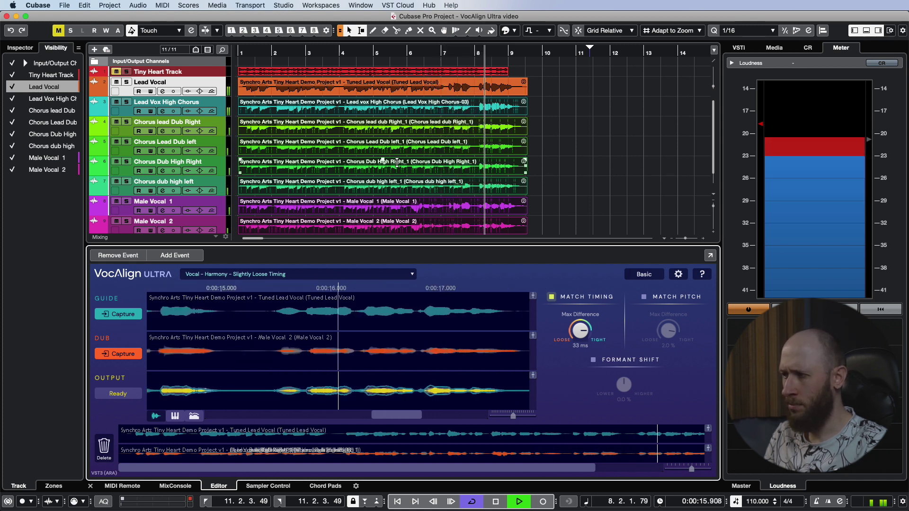
key(space)
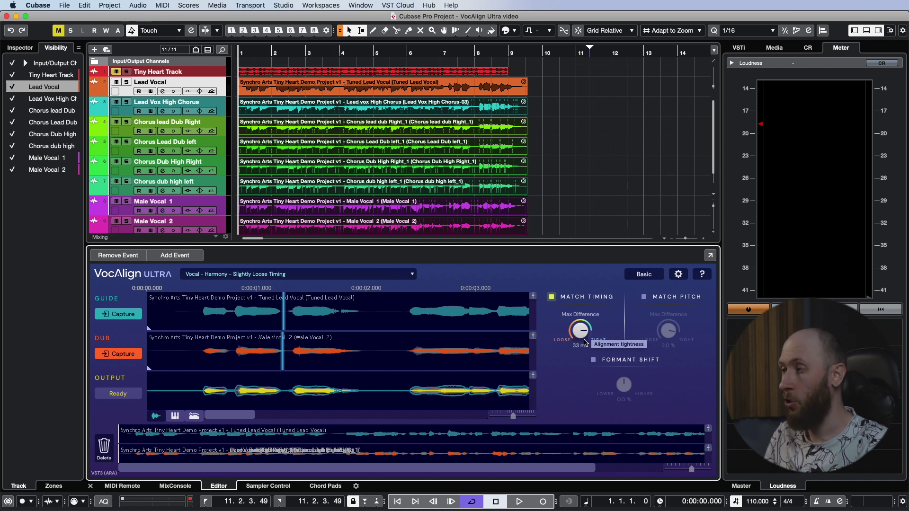
- Set the Match Timing Max Difference to 0 ms and switch the plug-in from Basic to Advanced mode
drag(581, 331, 574, 376)
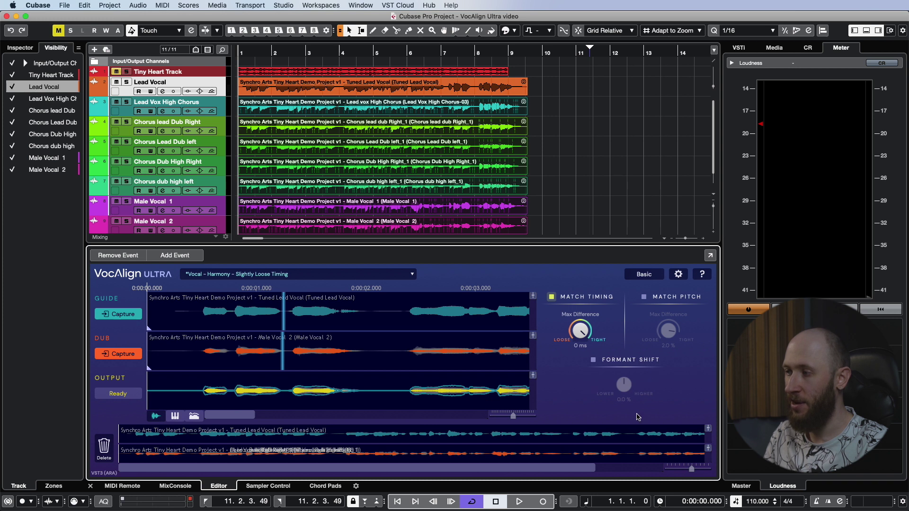
click(650, 277)
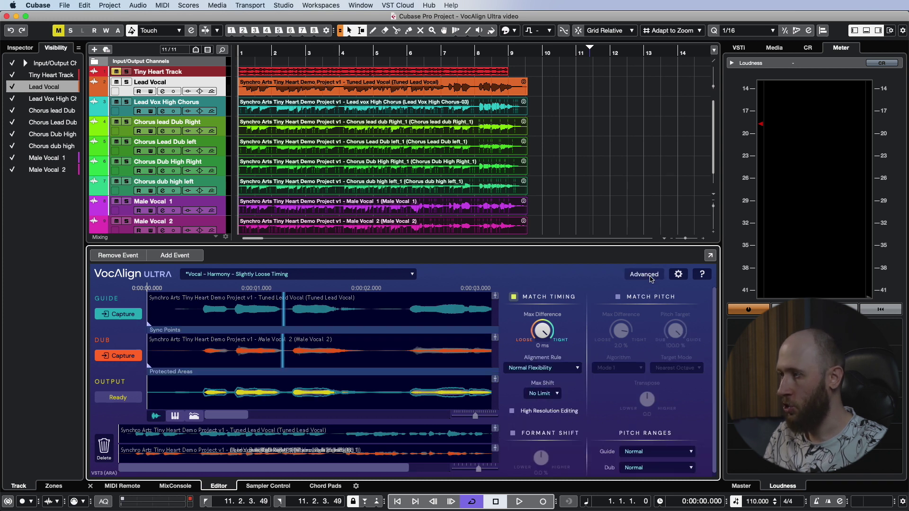
- Set the Match Timing Alignment Rule to Lowest Flexibility, leaving Max Shift at No Limit
click(576, 369)
click(575, 367)
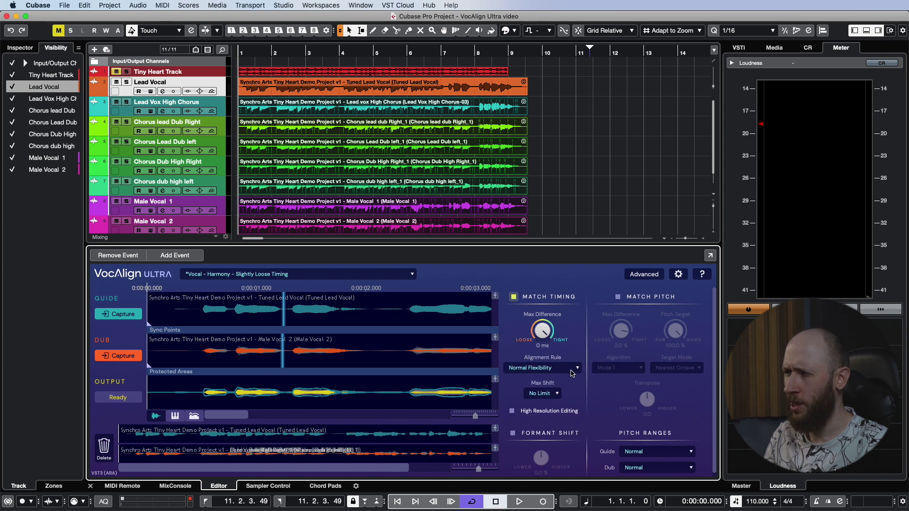
click(575, 369)
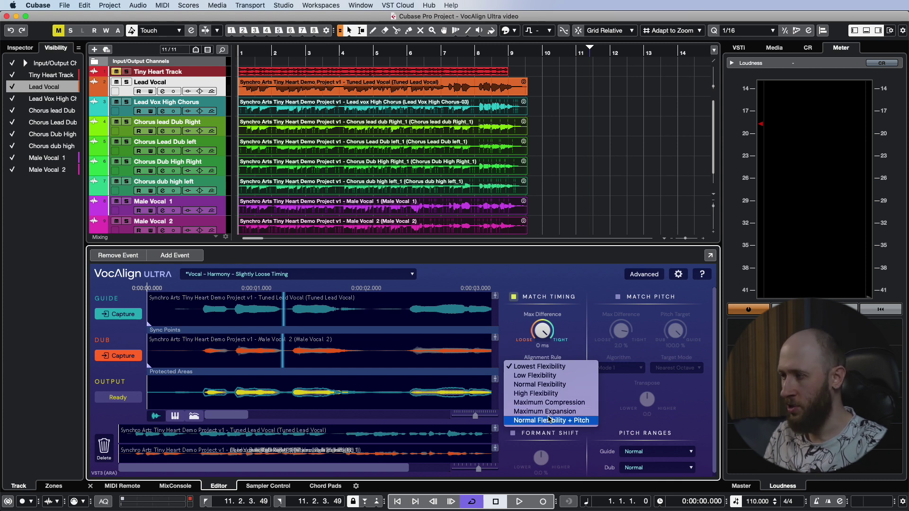
click(575, 356)
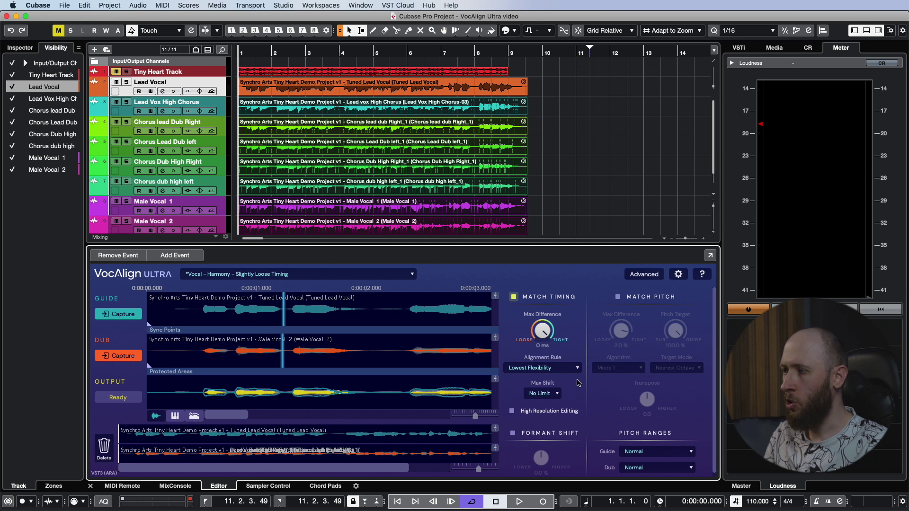
click(556, 395)
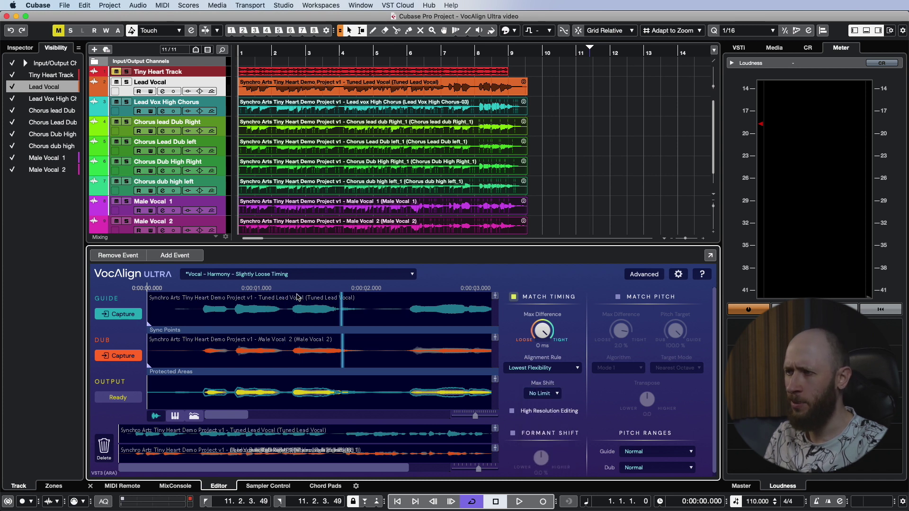
- Browse the Instrument presets for doubles and harmonies in VocAlign Ultra
click(290, 274)
mouse_move(237, 297)
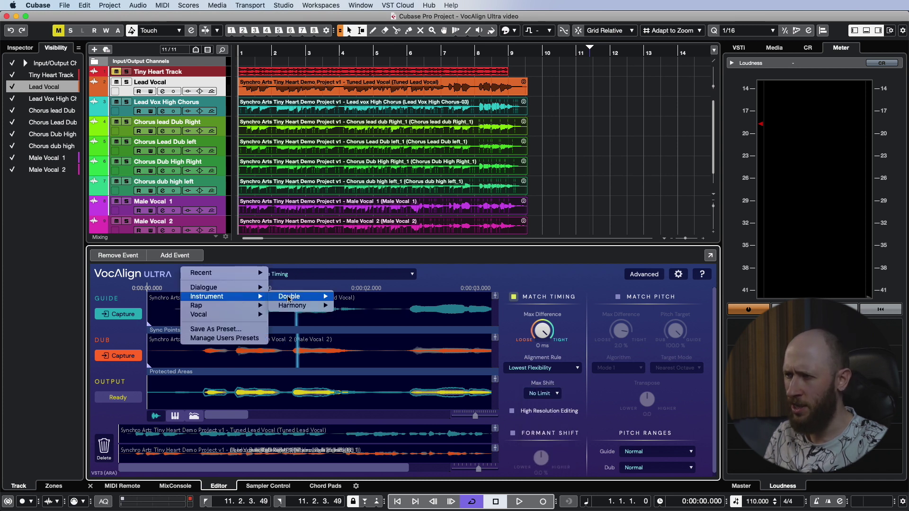
mouse_move(288, 298)
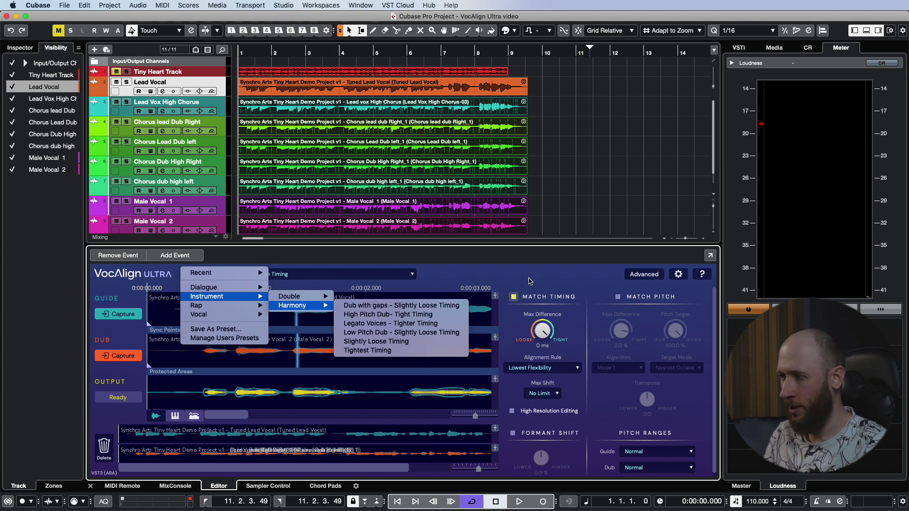
click(376, 342)
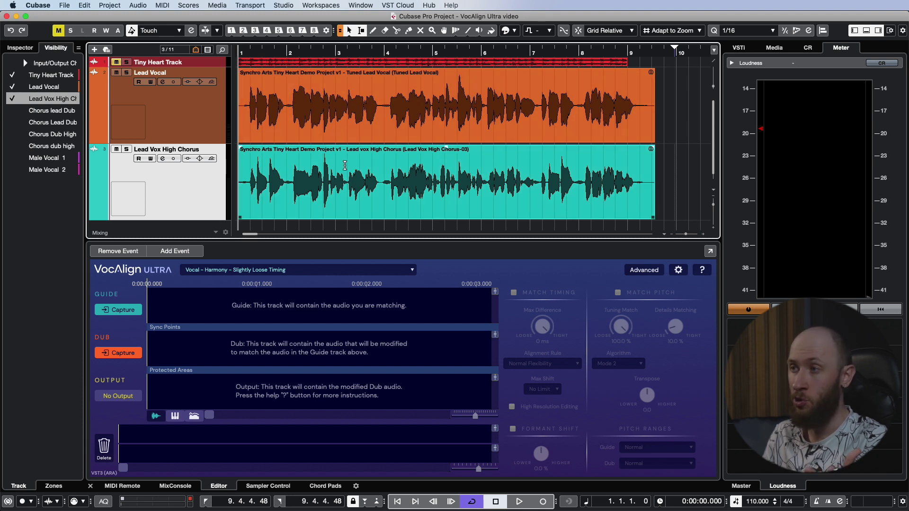
- Play the lead and high chorus vocals together, and load the Vocal - Double - Slightly Loose Timing & Pitch preset
key(space)
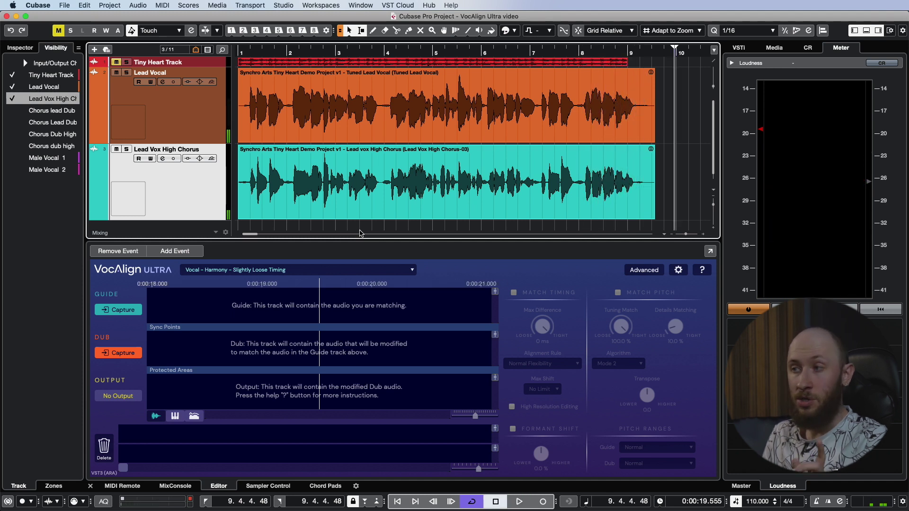
click(315, 271)
mouse_move(246, 312)
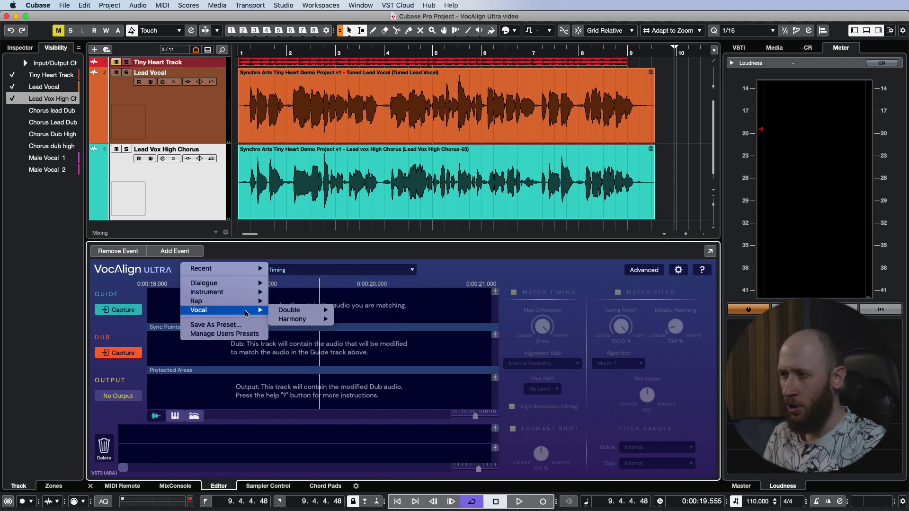
mouse_move(300, 312)
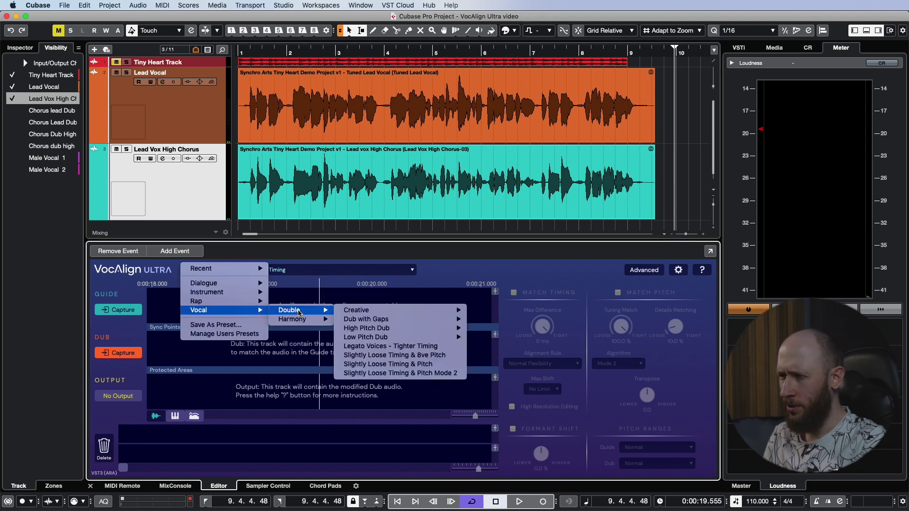
click(379, 366)
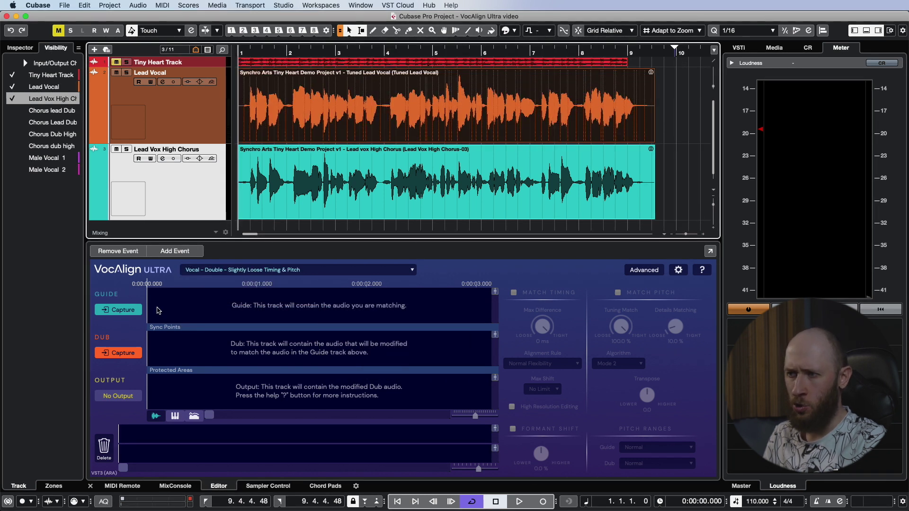
- Capture the lead vocal as the guide and the high chorus vocal as the dub, and play the aligned result
click(109, 310)
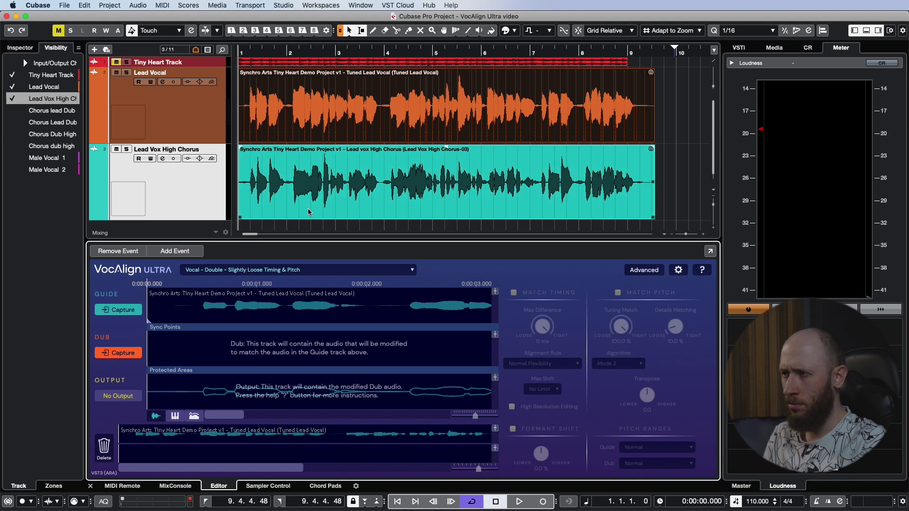
click(118, 353)
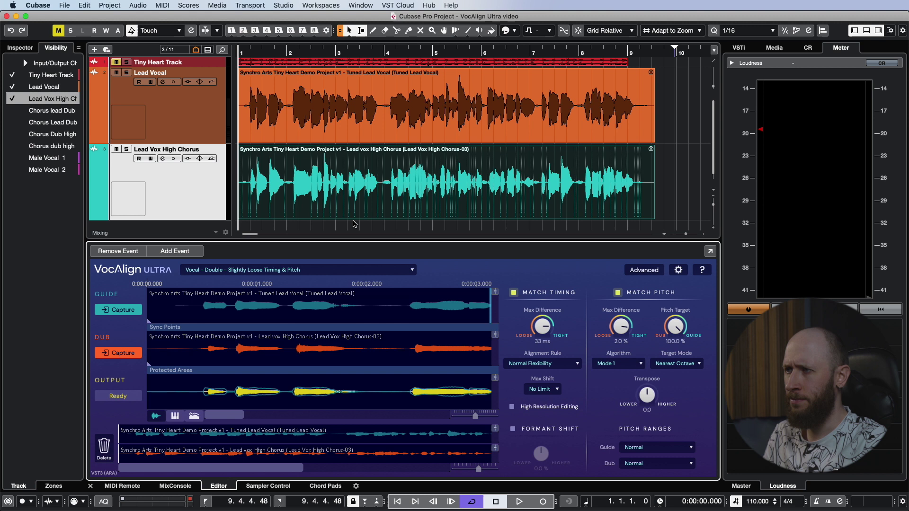
key(space)
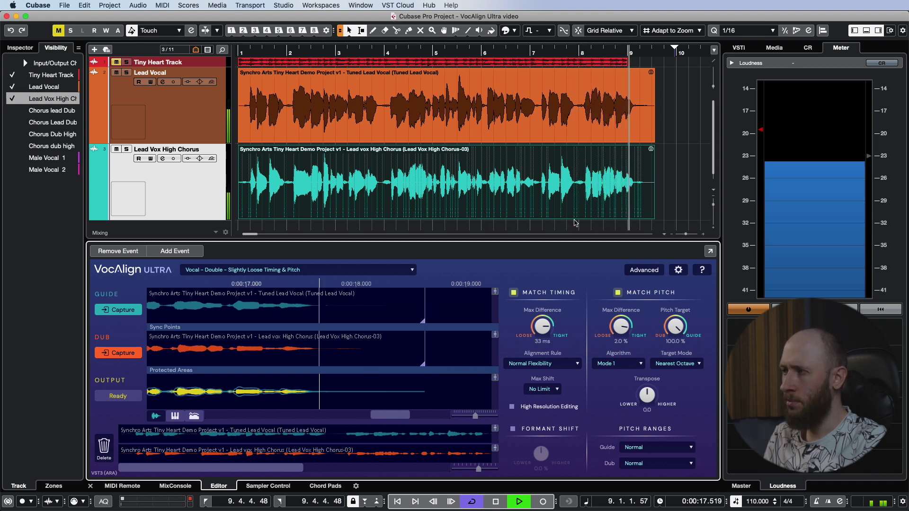
key(space)
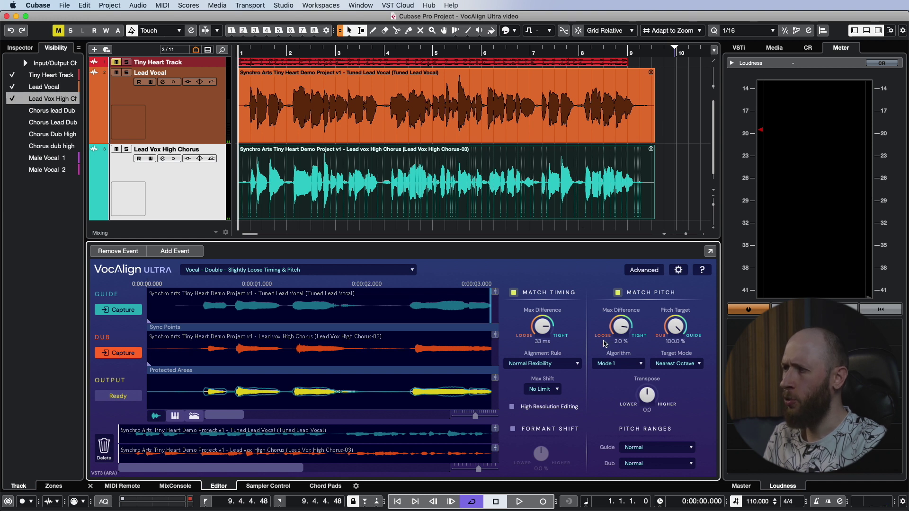
- Audition the vocals with the Match Pitch algorithm in Mode 2, and return it to Mode 1
click(609, 368)
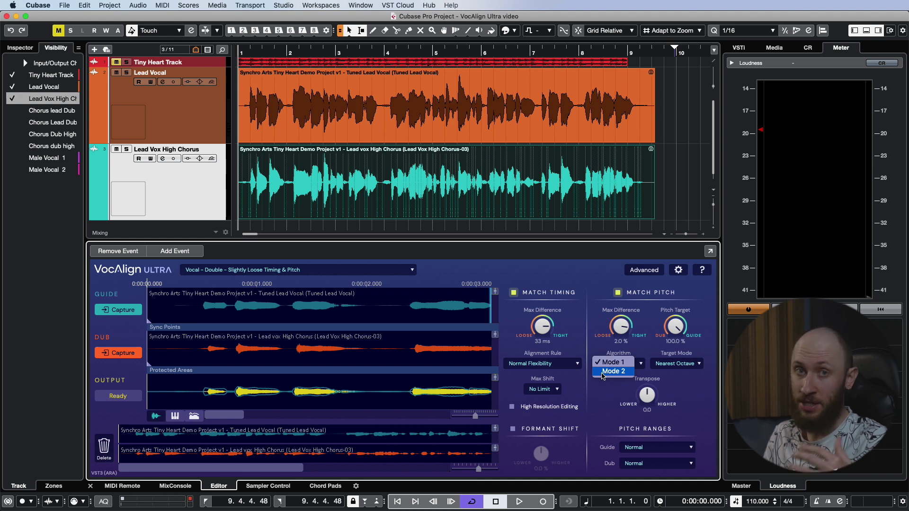
click(603, 372)
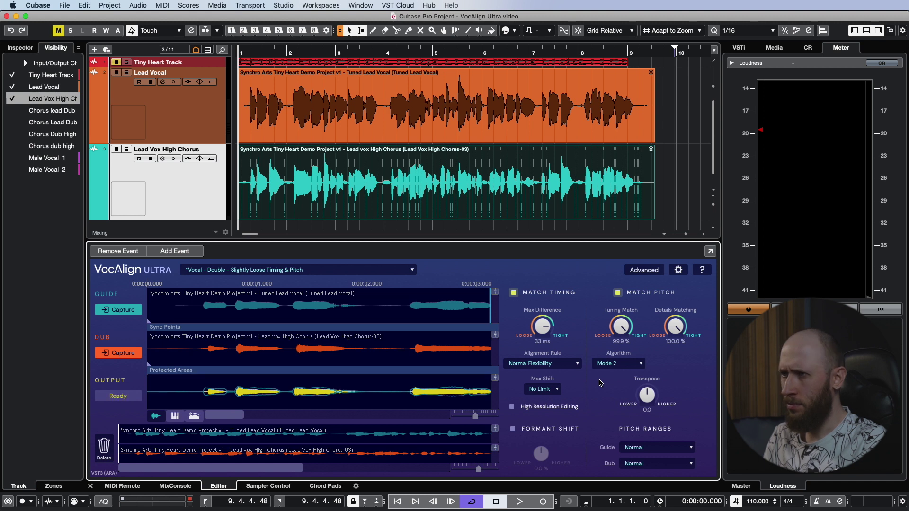
key(space)
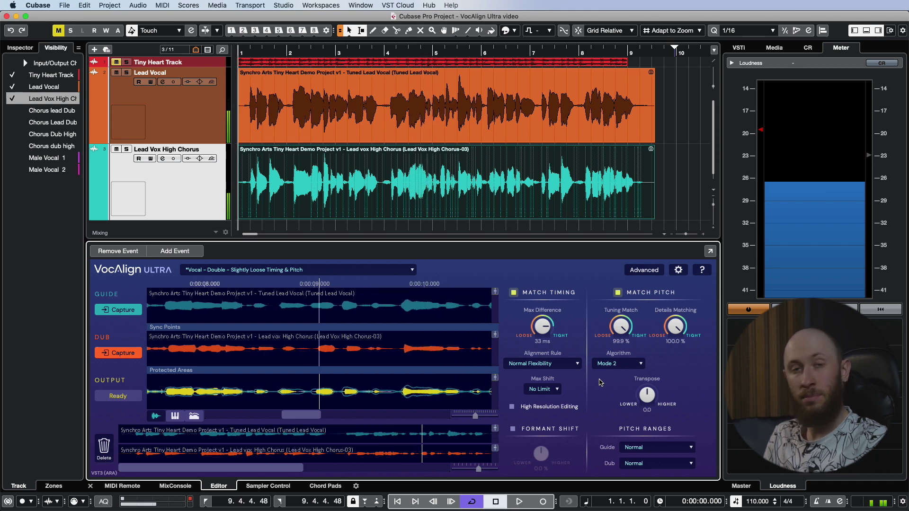
key(space)
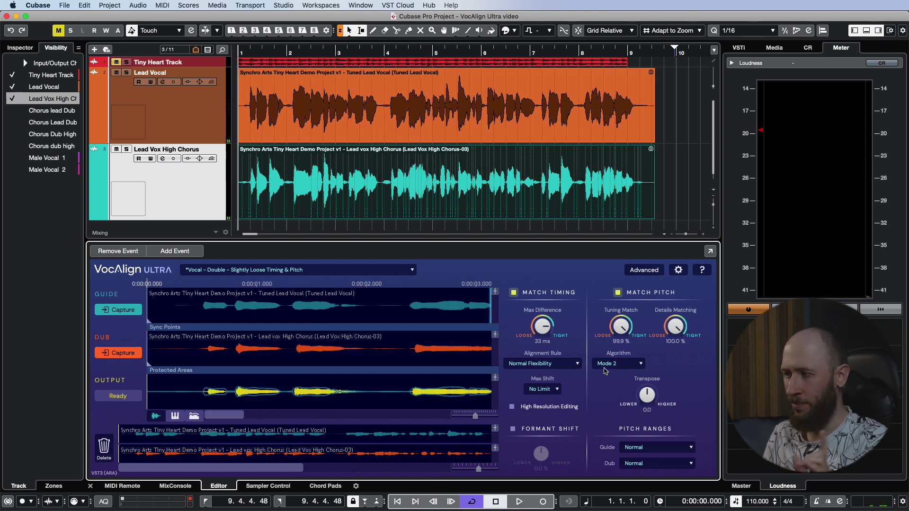
click(611, 364)
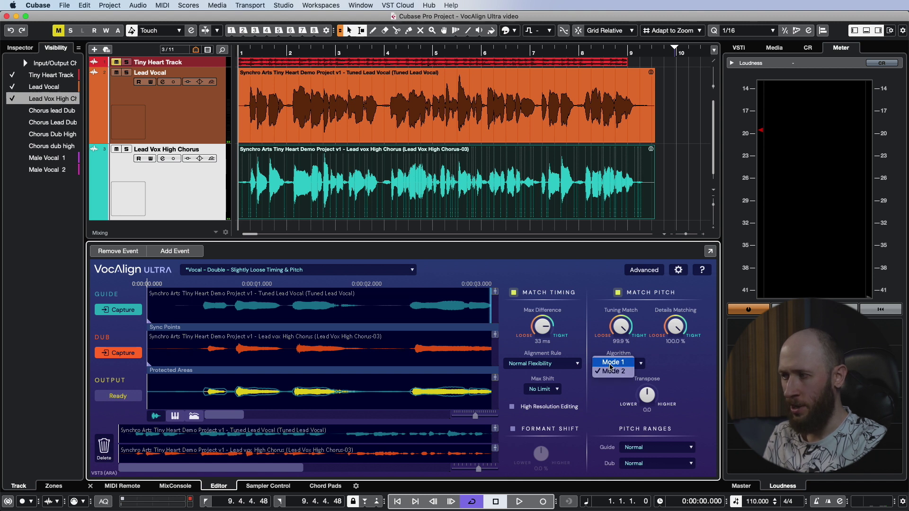
click(611, 363)
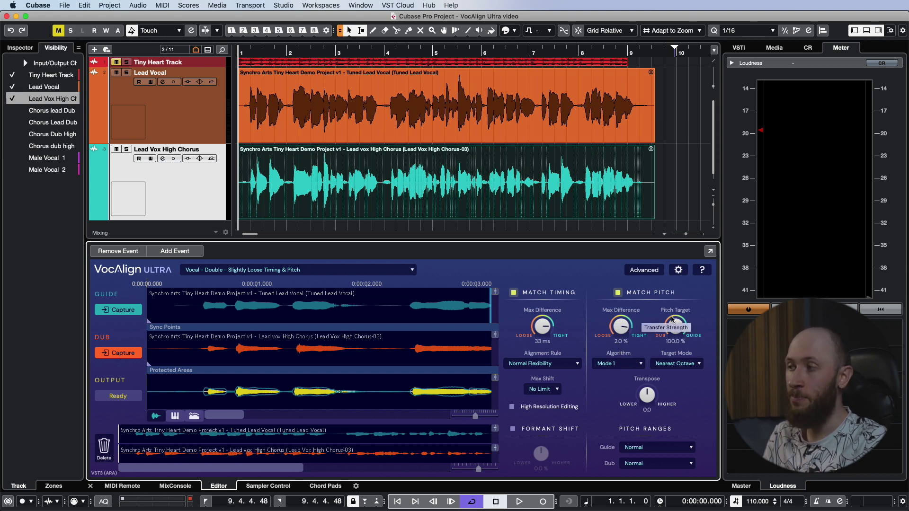
- Set the Pitch Target to 58% and the Match Pitch Max Difference to 5.4%, and play both vocals
drag(679, 328, 677, 340)
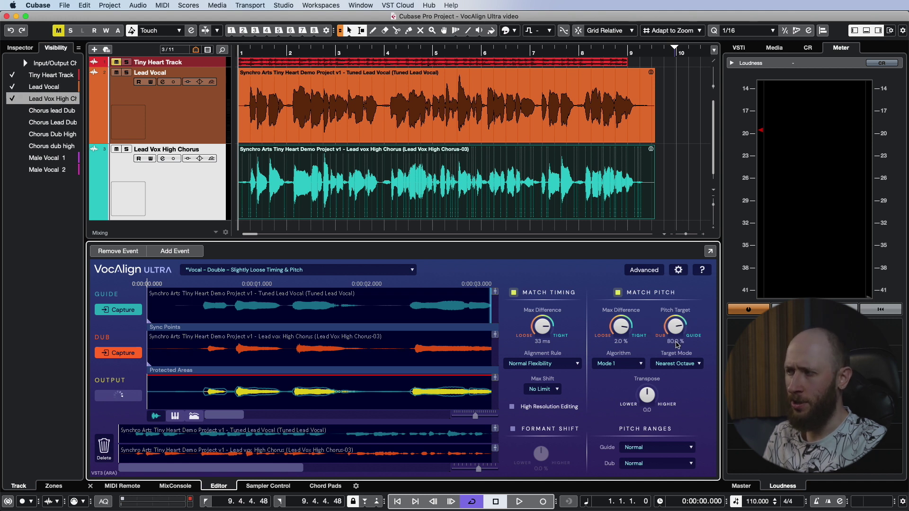
drag(672, 355, 672, 361)
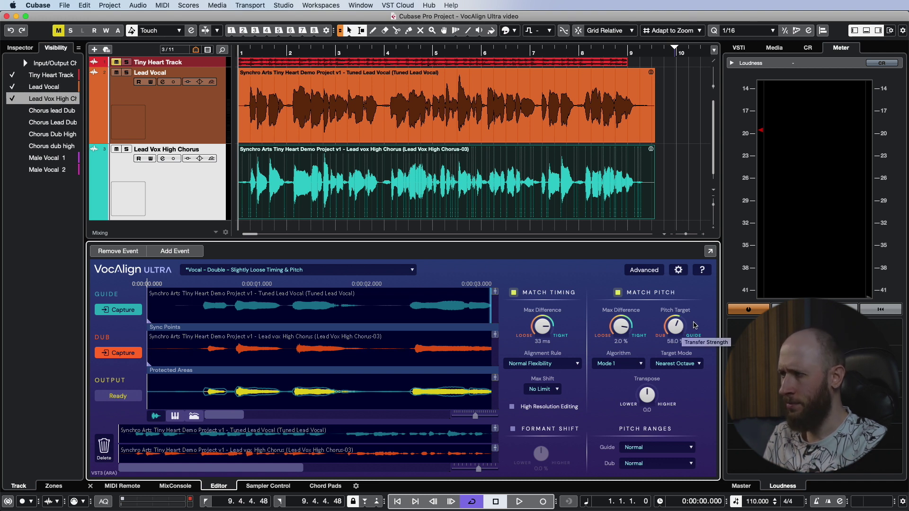
drag(633, 331, 625, 347)
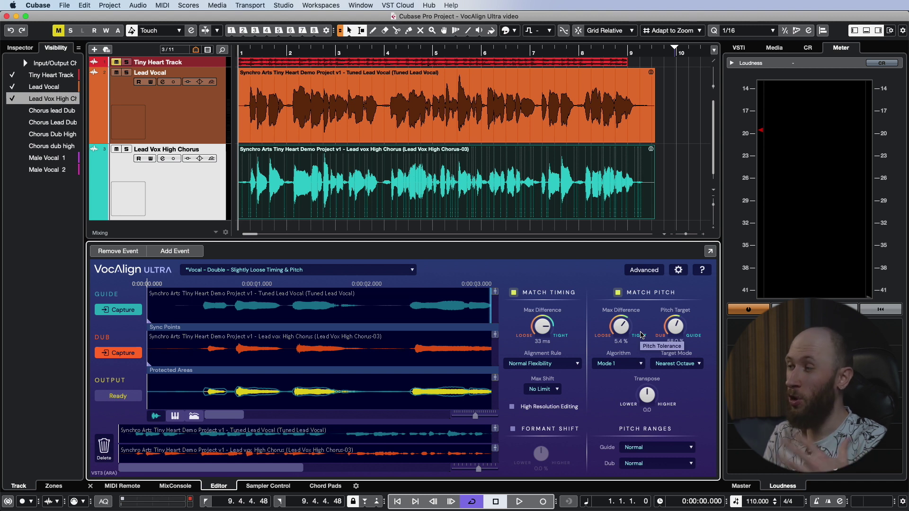
key(space)
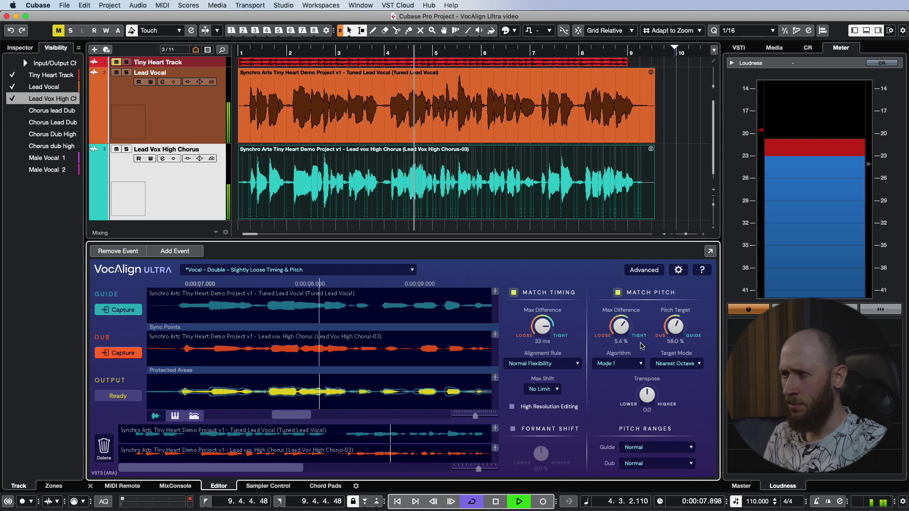
key(space)
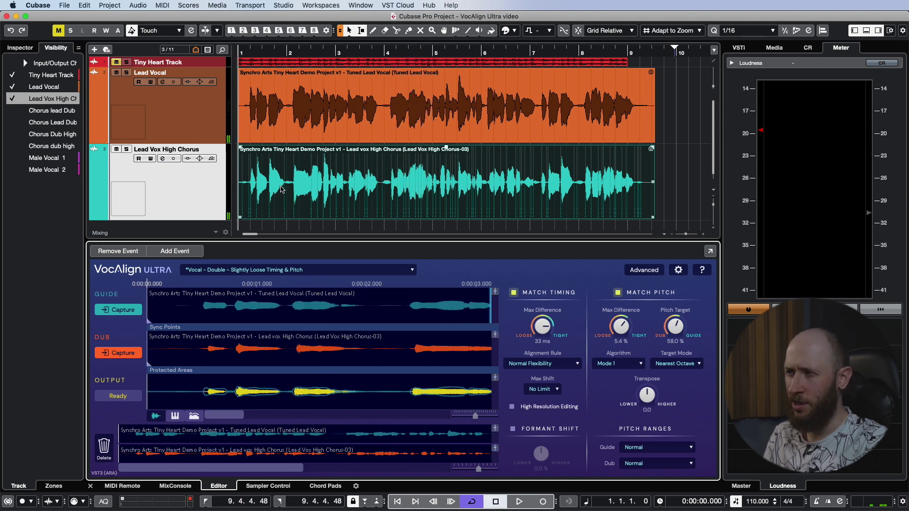
- Solo the Lead Vox High Chorus track and play its aligned vocal on its own
click(126, 150)
key(space)
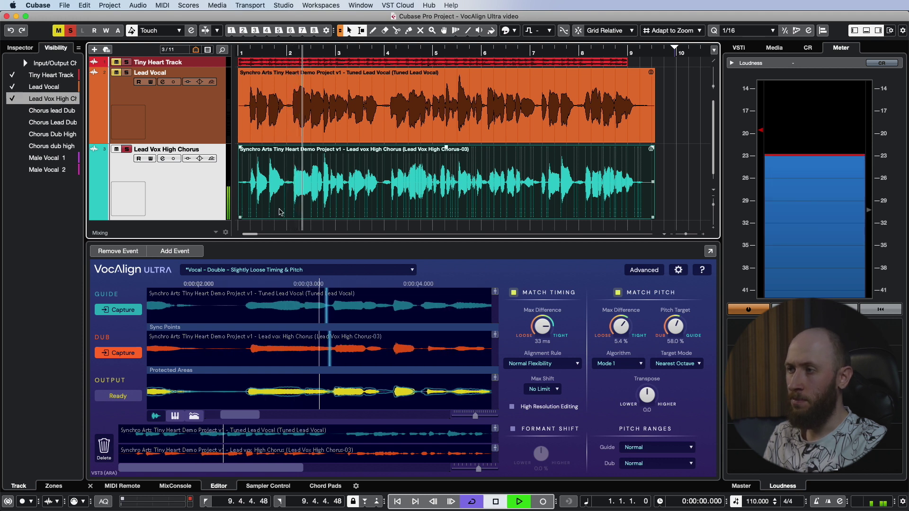
key(space)
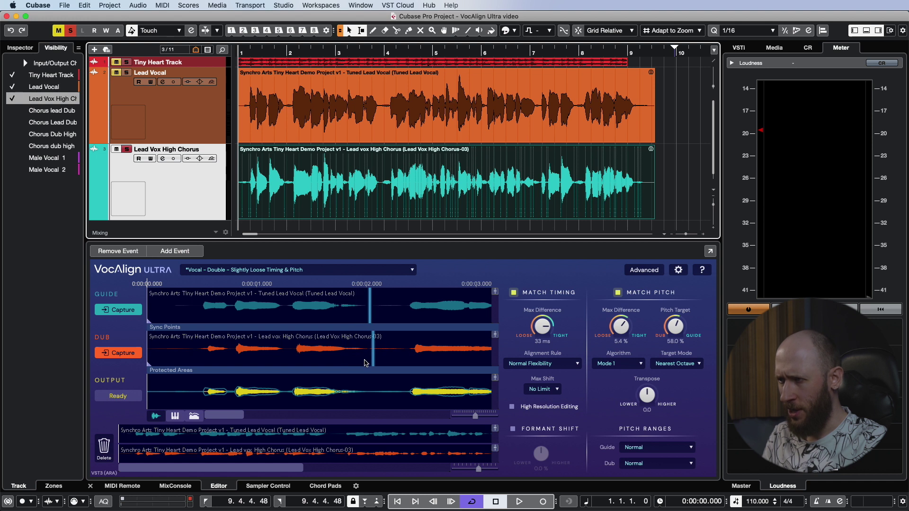
- Add a protected area on the dub from about 1.7 to 2.4 s and set it to Protect Pitch
click(349, 372)
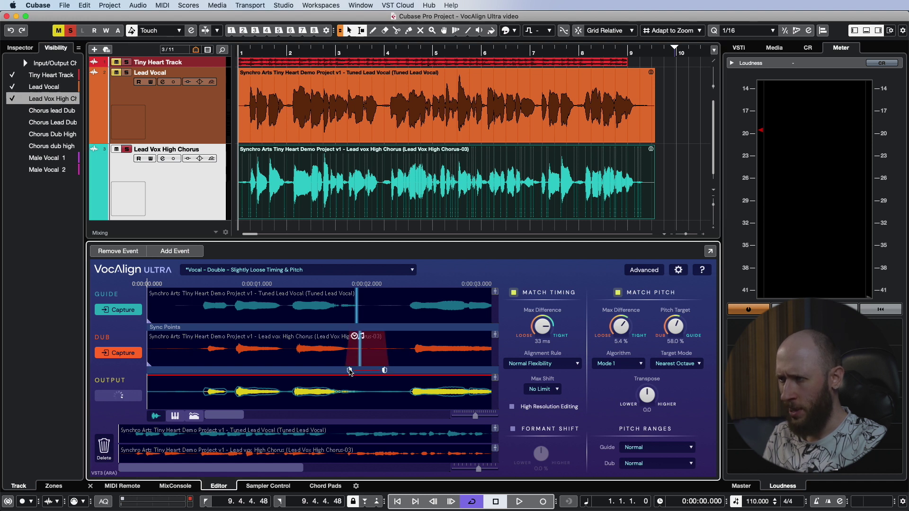
drag(349, 371, 406, 373)
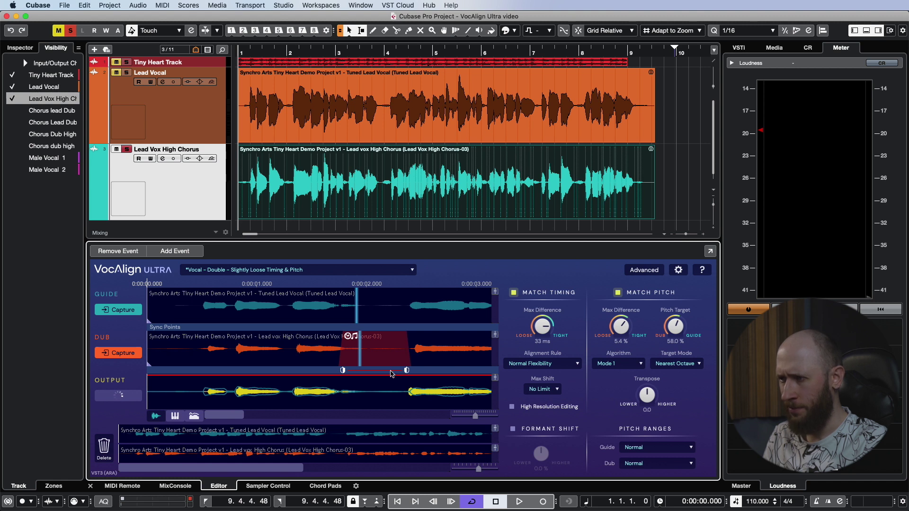
drag(343, 371, 333, 371)
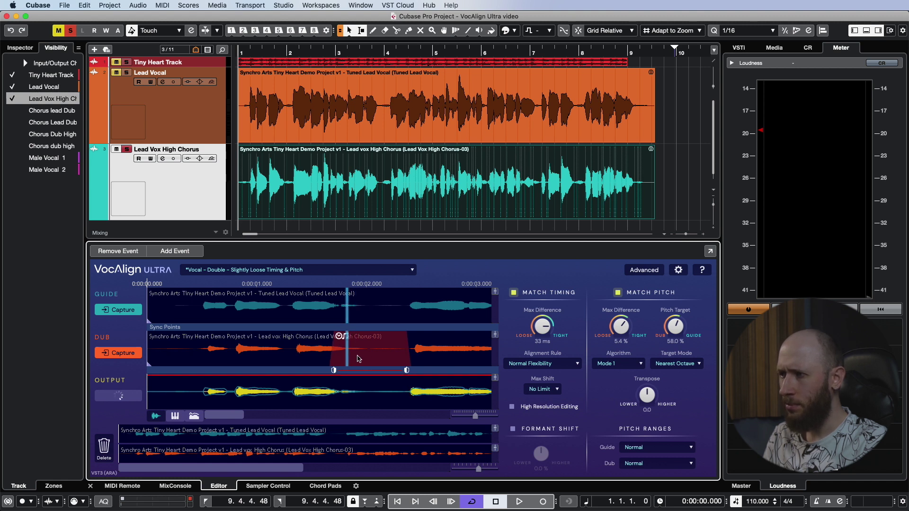
right_click(369, 351)
mouse_move(426, 354)
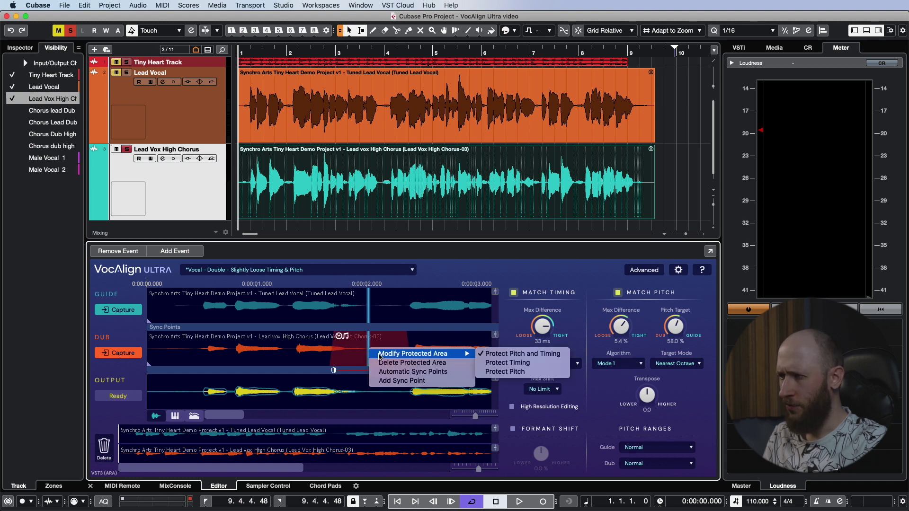
click(504, 372)
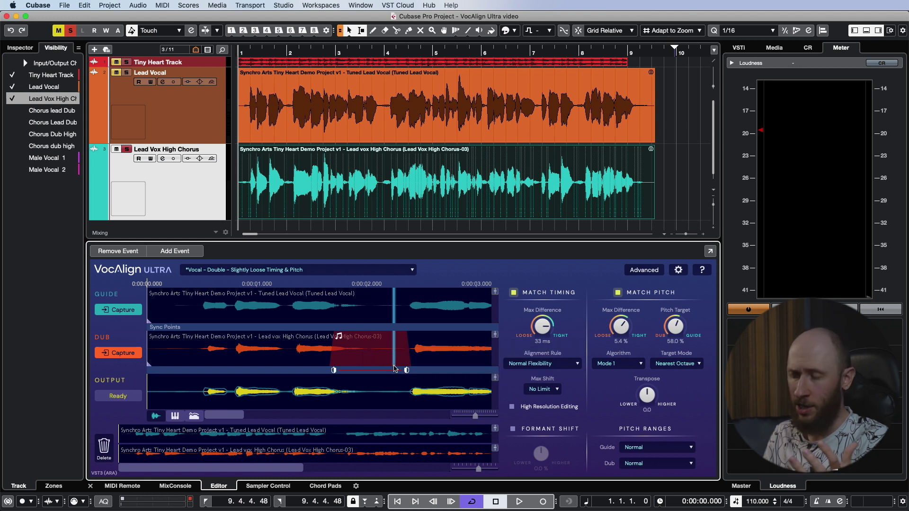
click(363, 359)
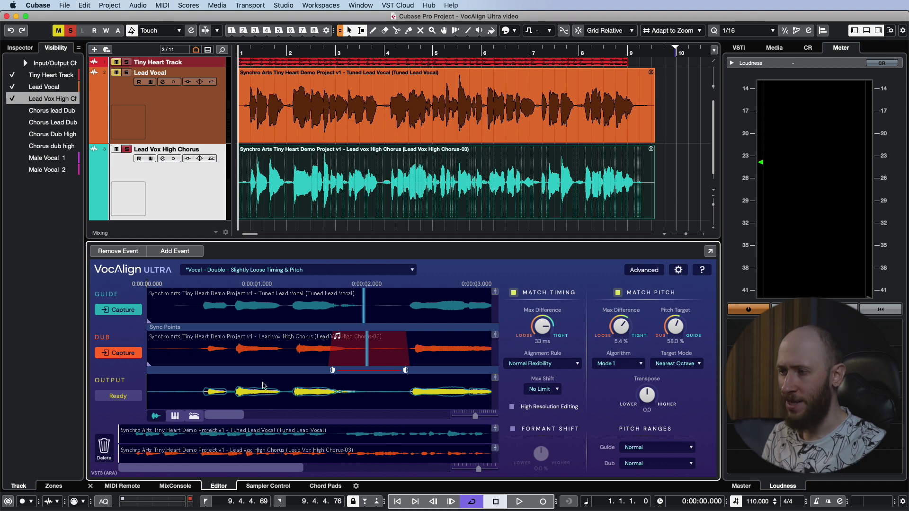
- Examine the guide and output pitch curves around 14 to 16 s, and return to the waveform display
click(176, 415)
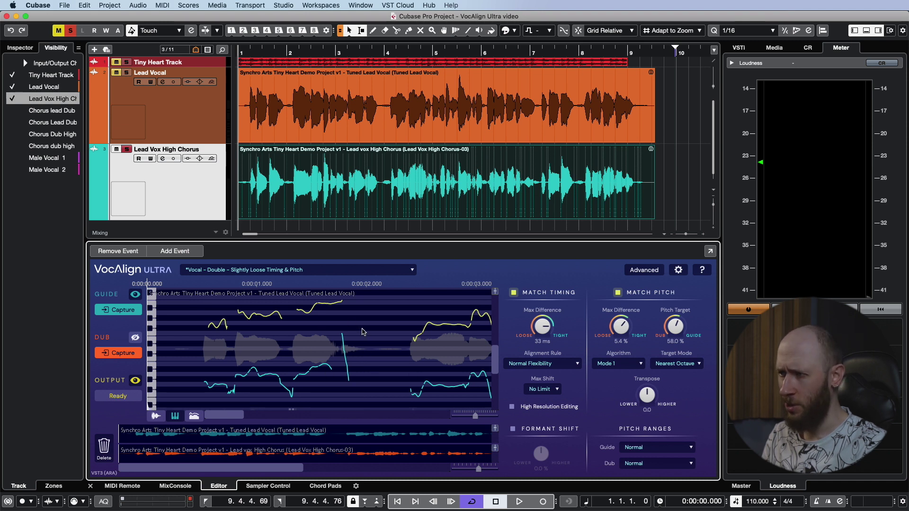
drag(230, 416, 357, 416)
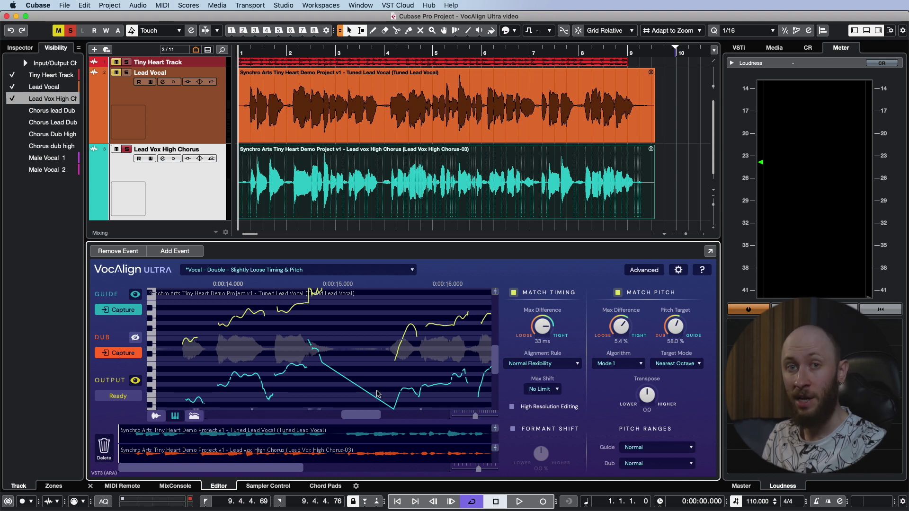
click(155, 416)
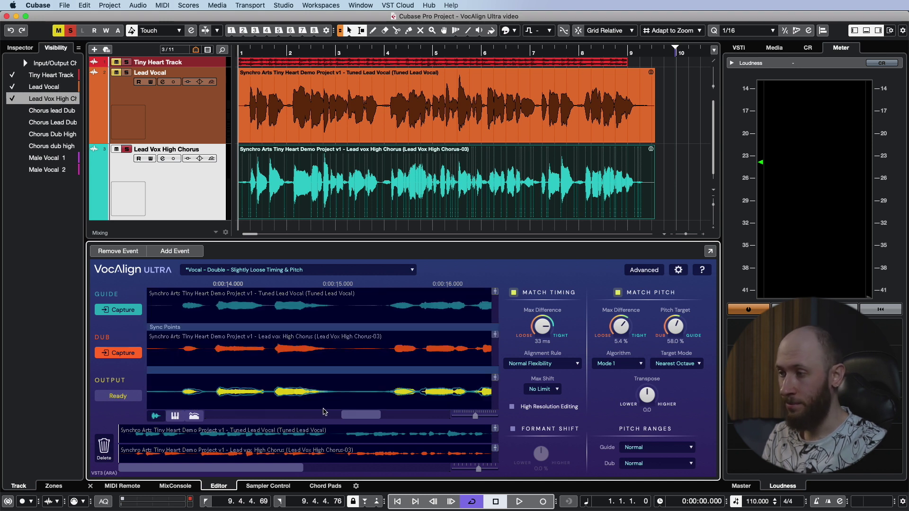
- Play the soloed high chorus and replay the phrase from about bar 6.3 to locate the problem spot
key(space)
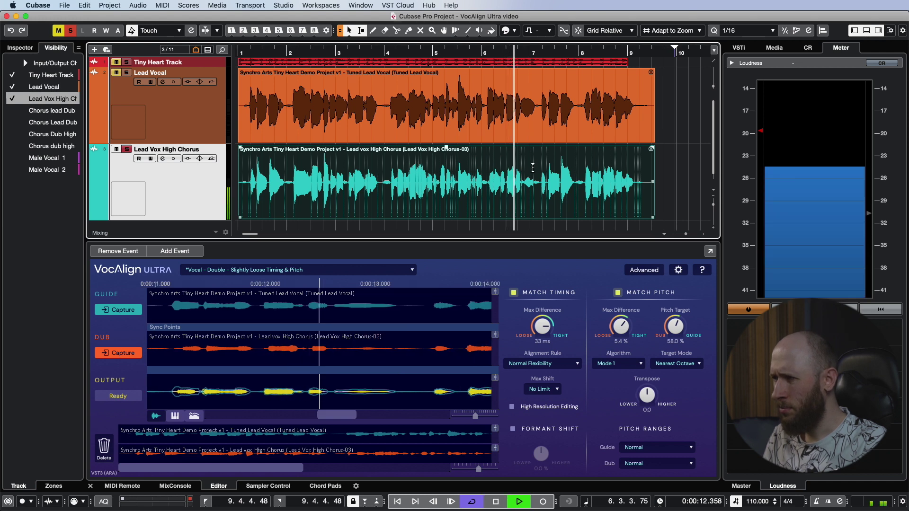
key(space)
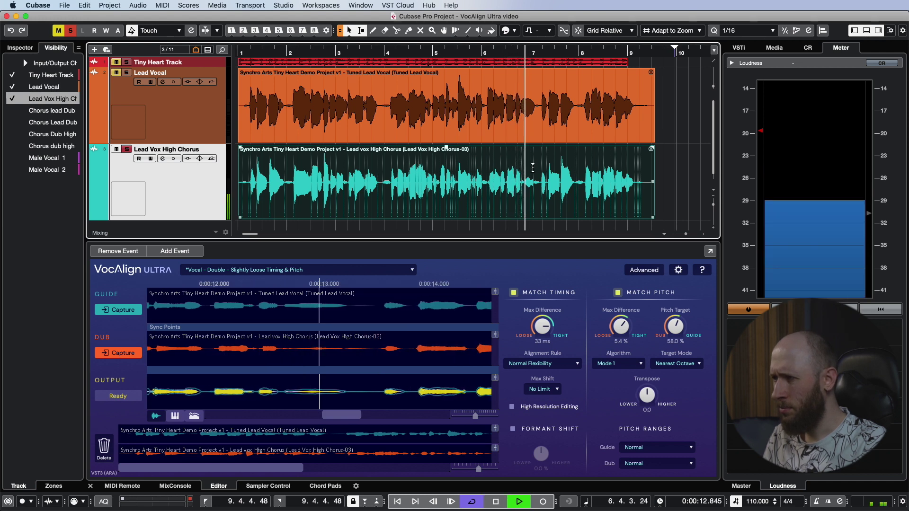
click(507, 51)
click(531, 189)
click(513, 175)
key(space)
key(space)
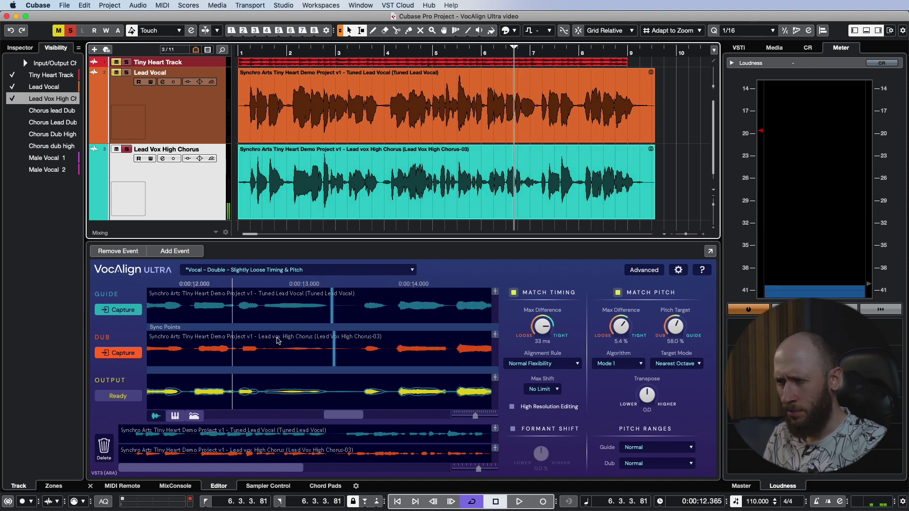
- Add a protected area on the dub from about 12.4 to 13.0 s and set it to Protect Pitch
click(241, 371)
drag(276, 371, 302, 371)
right_click(280, 356)
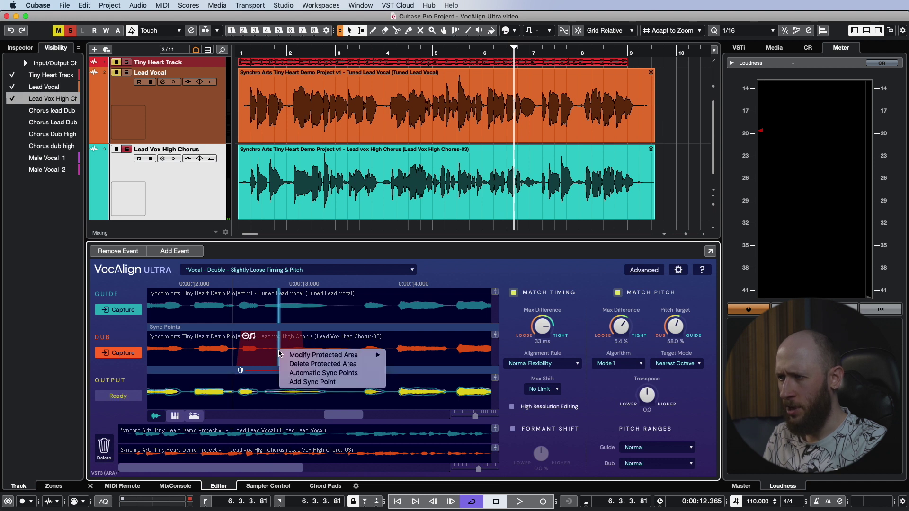
mouse_move(327, 356)
click(400, 374)
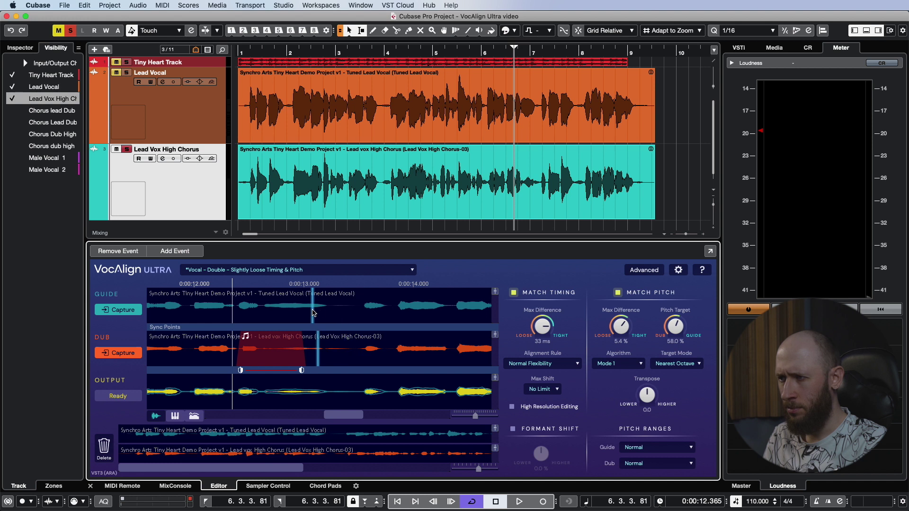
- Play the newly protected passage of the soloed high chorus, and replay it from bar 6.2
key(space)
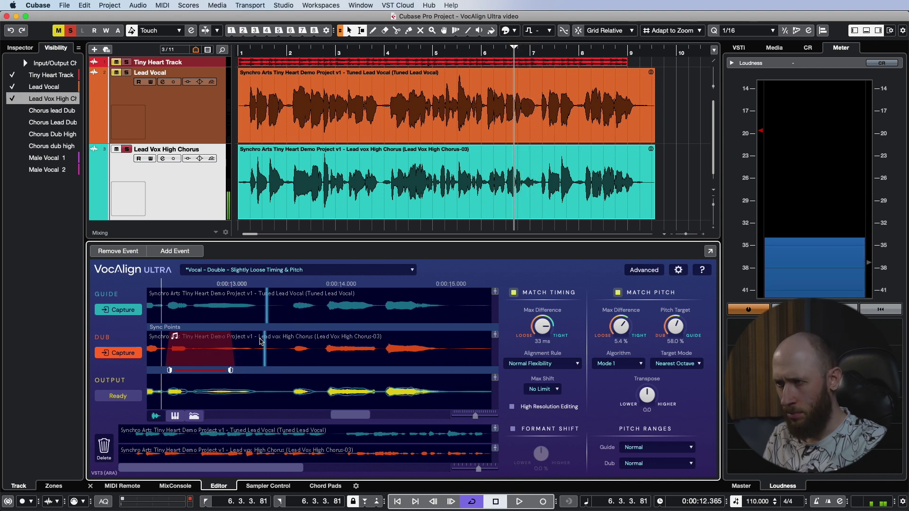
key(space)
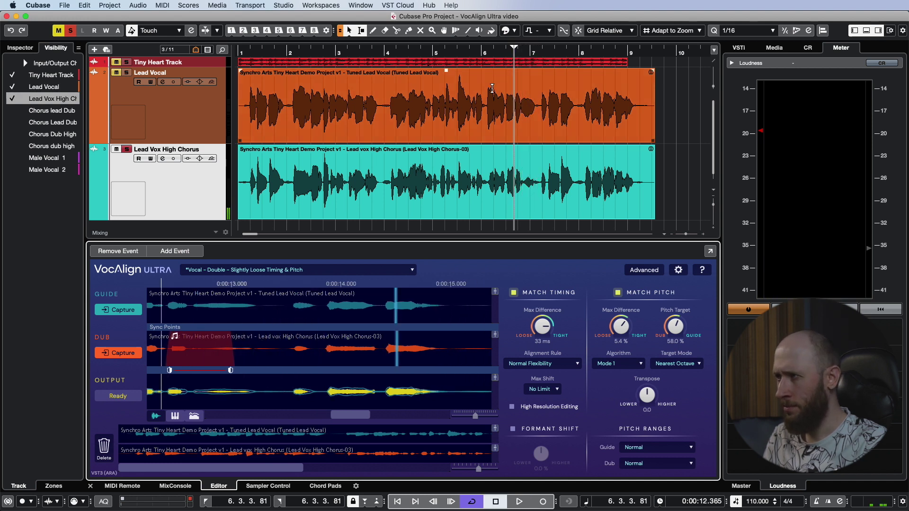
click(494, 156)
key(space)
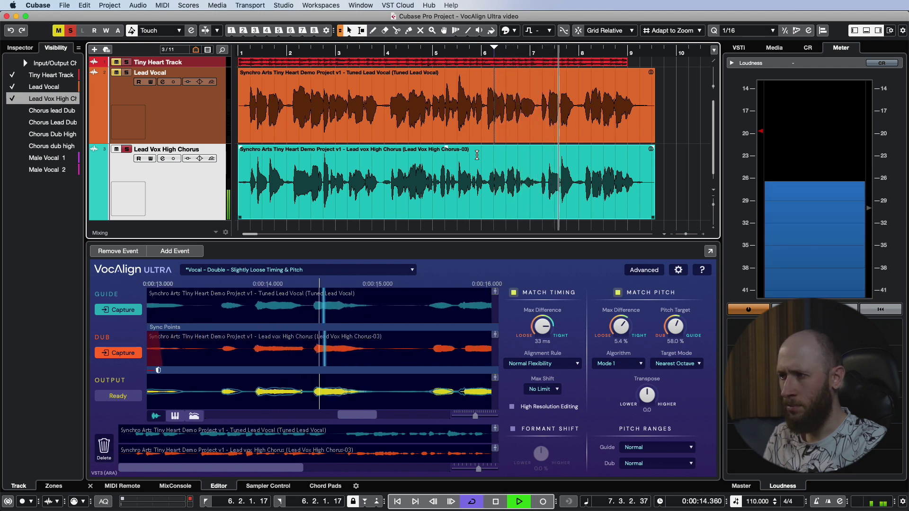
key(space)
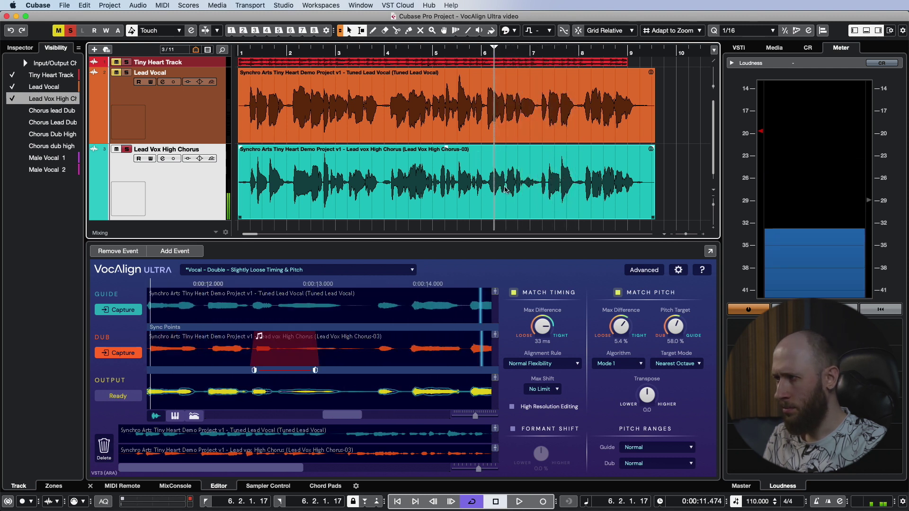
- Play the soloed high chorus onward from about bar 6.4 to locate the next problem spot
click(527, 204)
key(space)
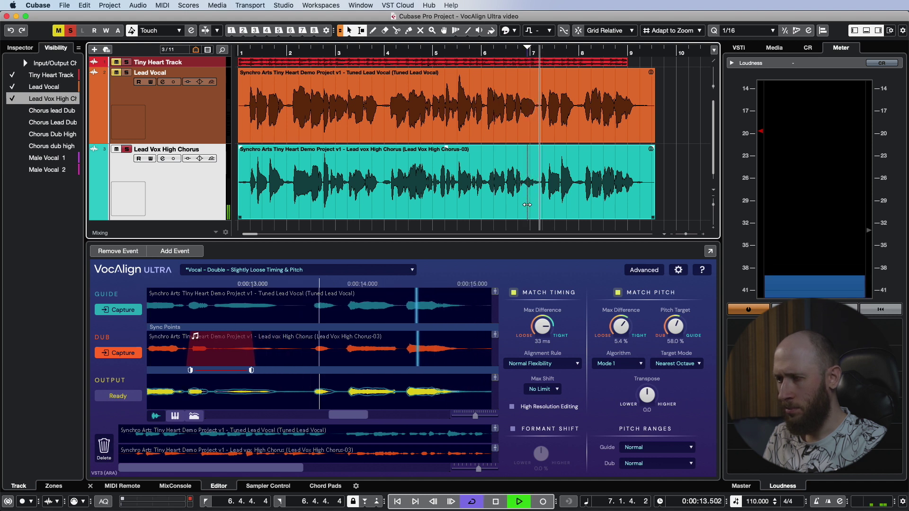
key(space)
key(space)
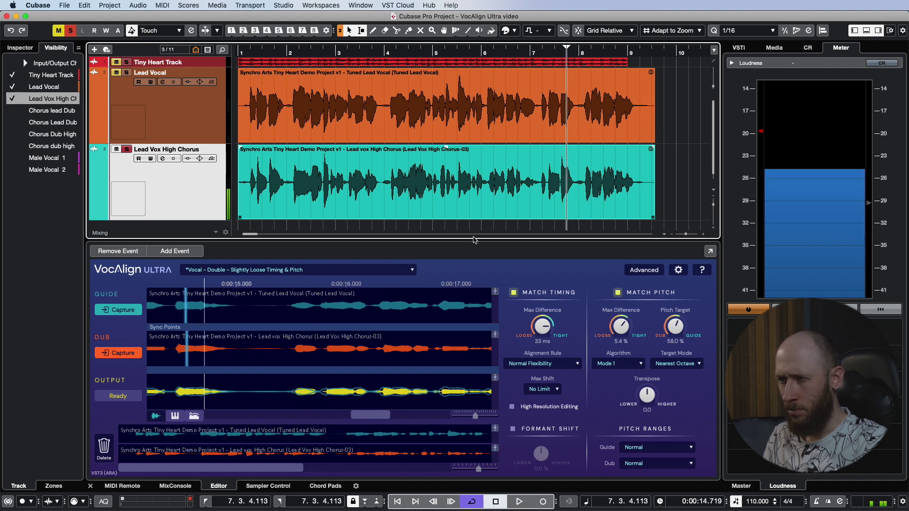
- Add a protected area on the dub from about 14.7 to 15.2 s, and play the high chorus from about bar 7.3
click(212, 371)
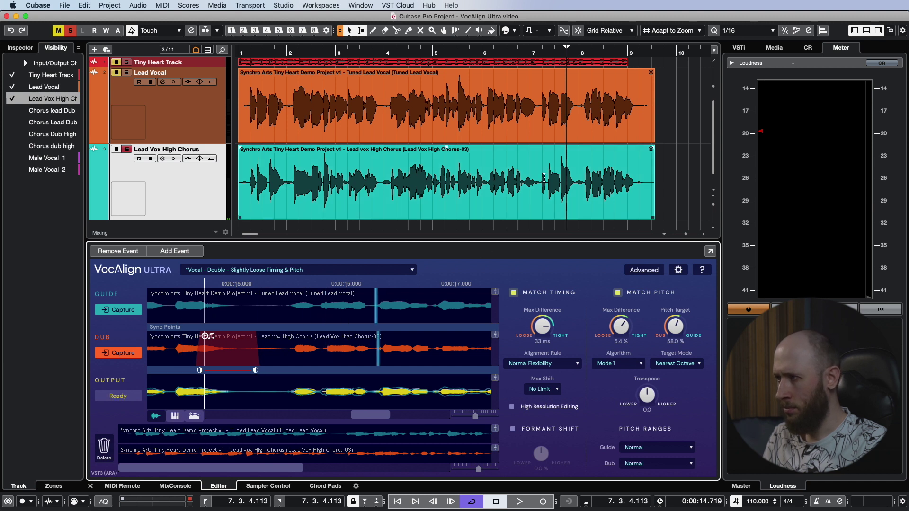
click(557, 169)
key(space)
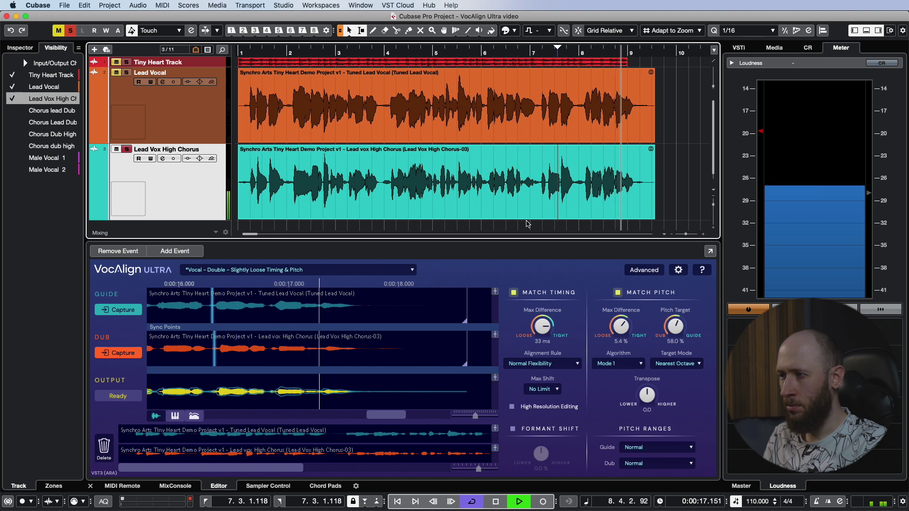
key(space)
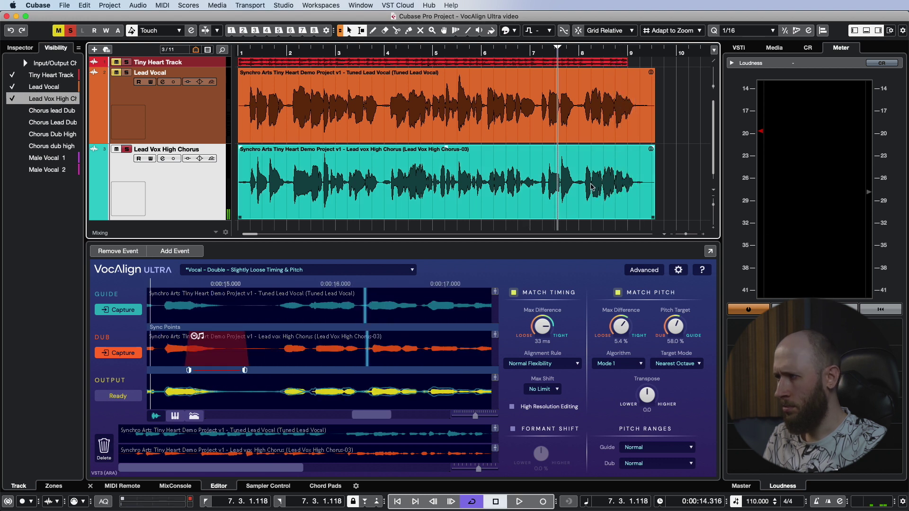
- Play the high chorus from bar 8.1, protect the dub from about 16.7 to 17.0 s, and replay the passage
click(589, 201)
key(space)
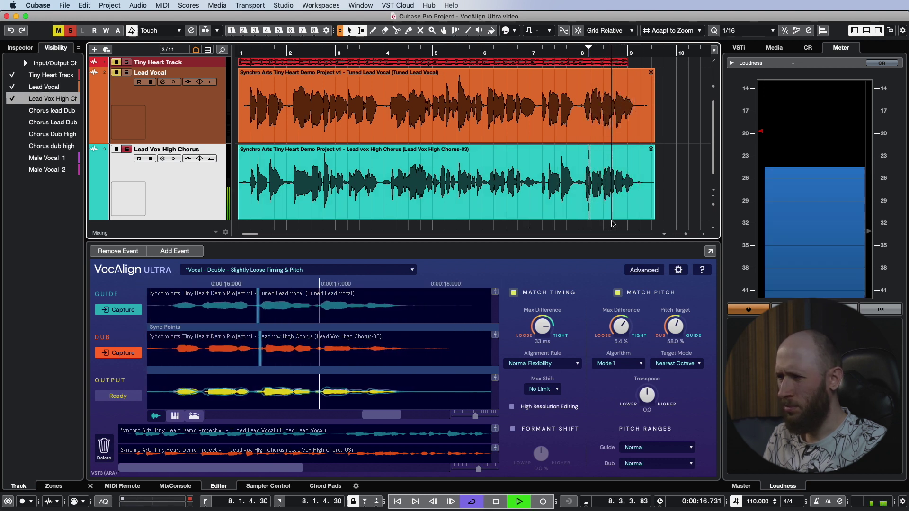
key(space)
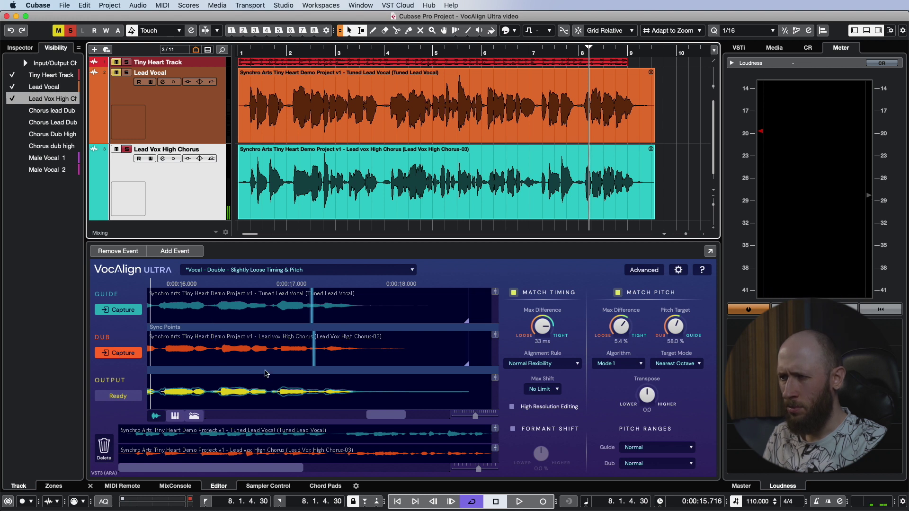
click(272, 372)
drag(266, 370, 263, 370)
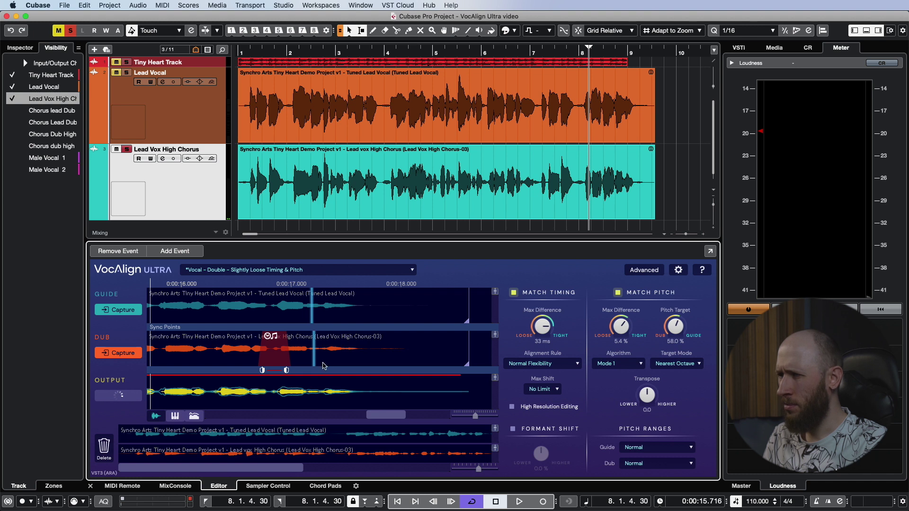
key(space)
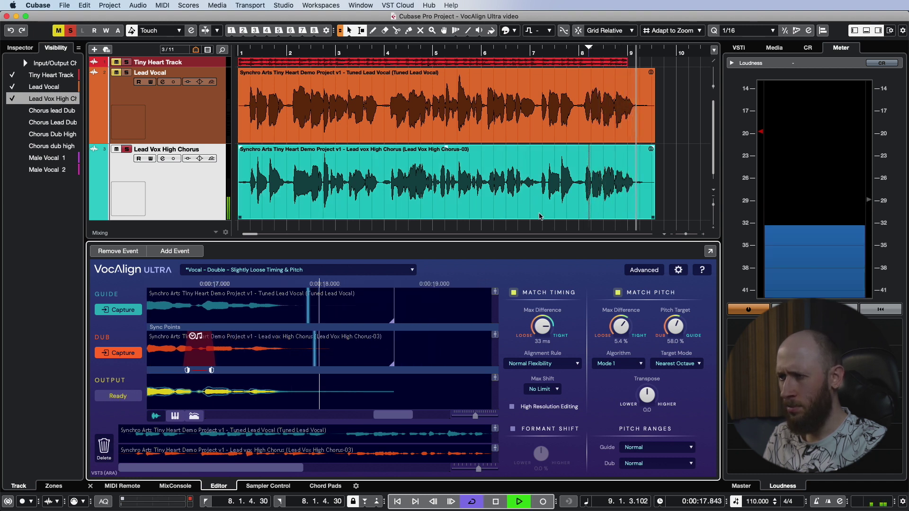
key(space)
- Unsolo the high chorus track and play the full mix from the start of the project
click(126, 150)
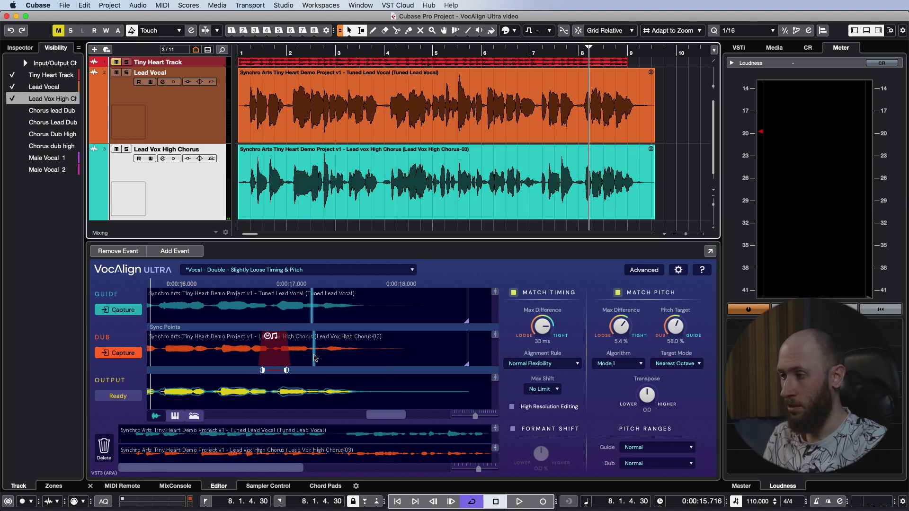
click(396, 501)
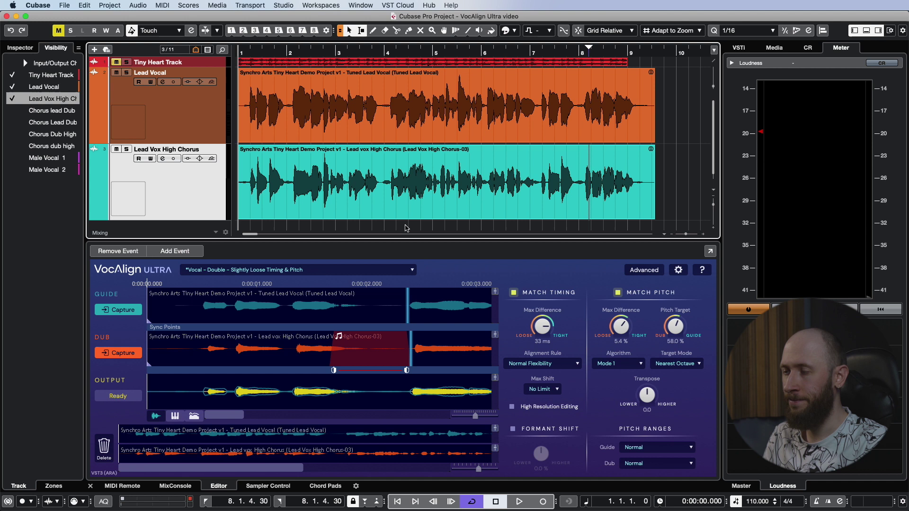
key(space)
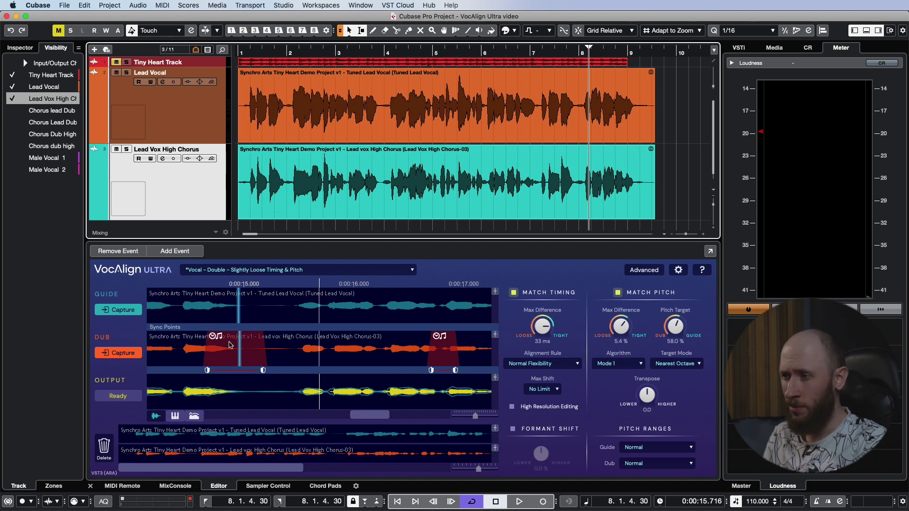
- Change the two dub protected areas near 15 s and 17 s to Protect Pitch
right_click(230, 342)
mouse_move(270, 350)
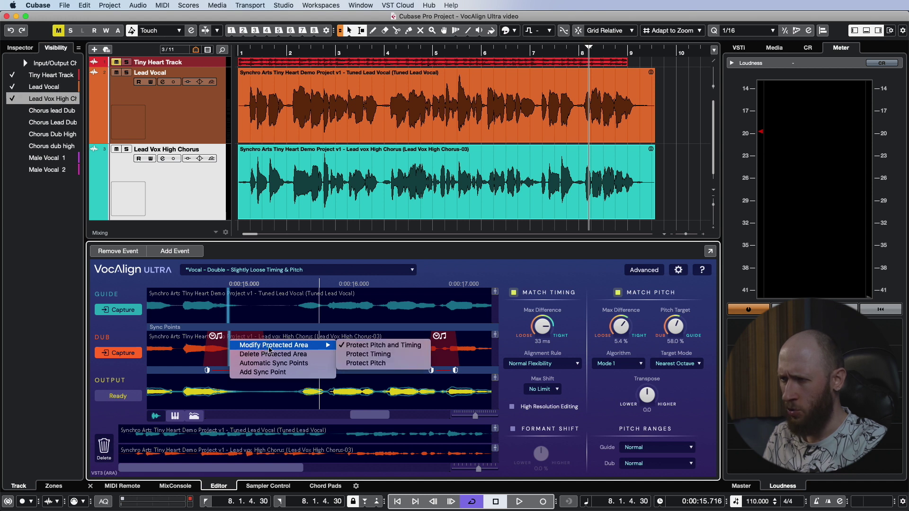
click(368, 363)
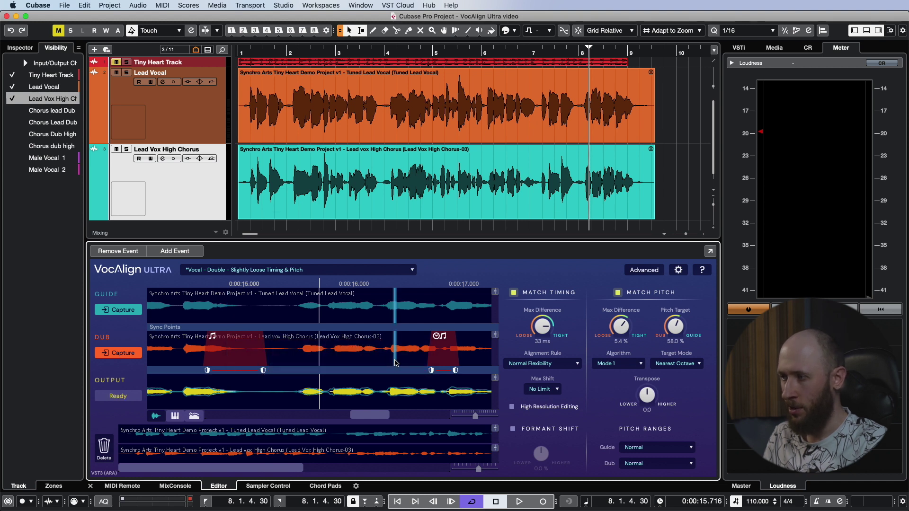
right_click(449, 350)
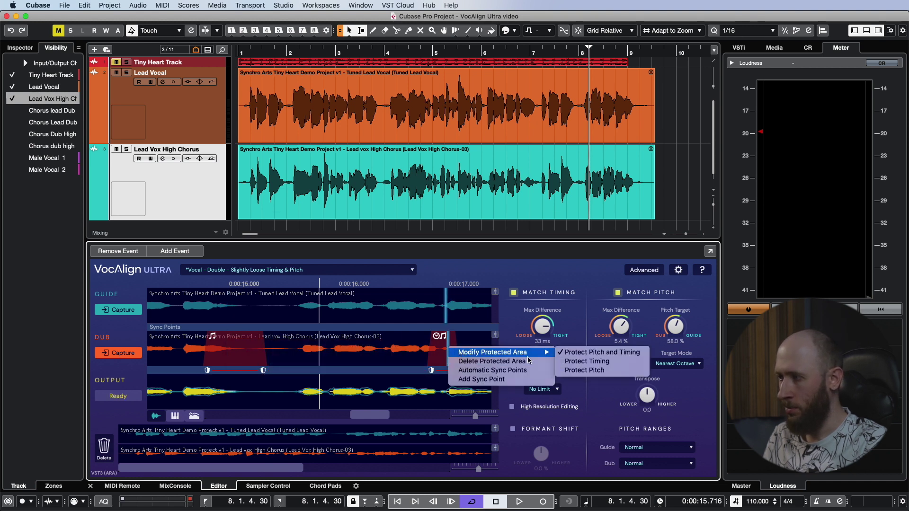
mouse_move(535, 353)
click(580, 376)
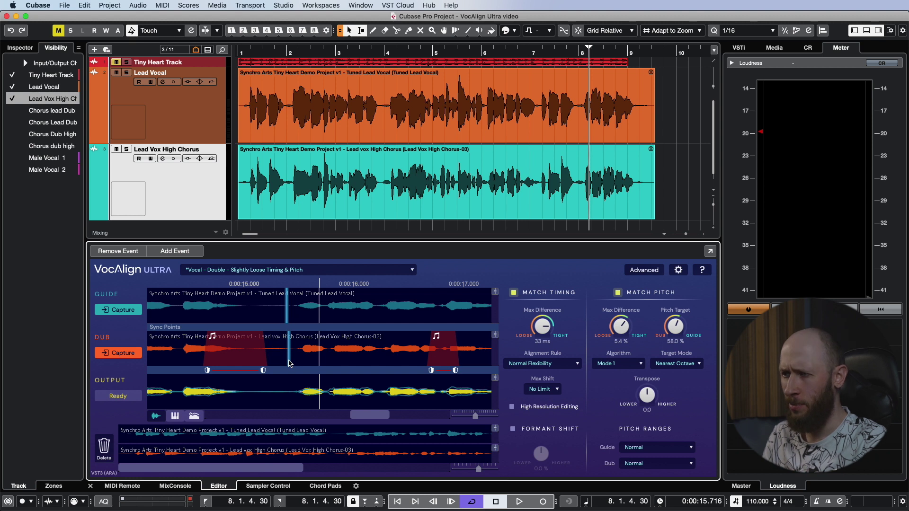
- Play the mix from bar 8.1 and review the Target Mode options for pitch matching
click(490, 141)
key(space)
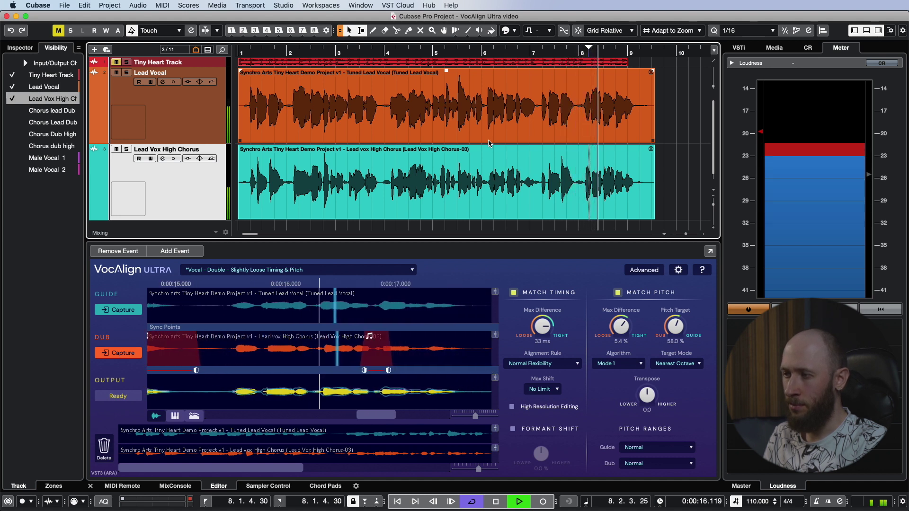
key(space)
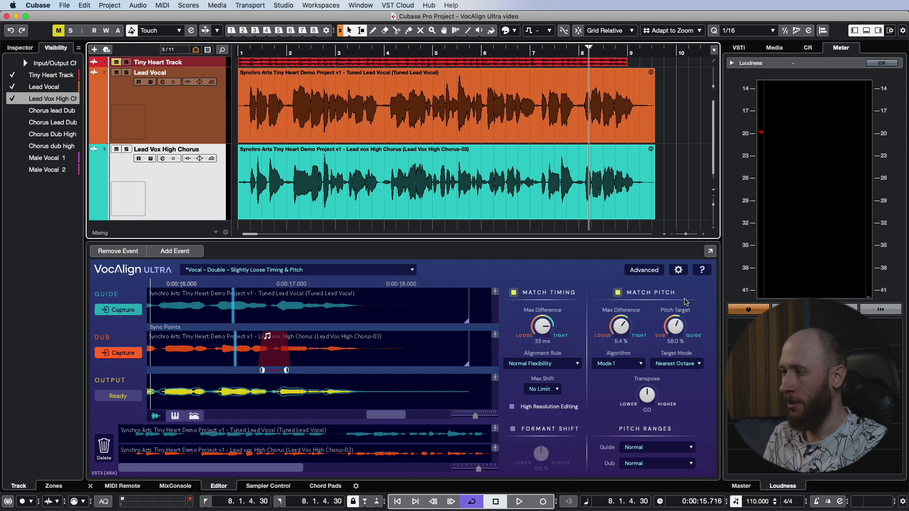
click(696, 365)
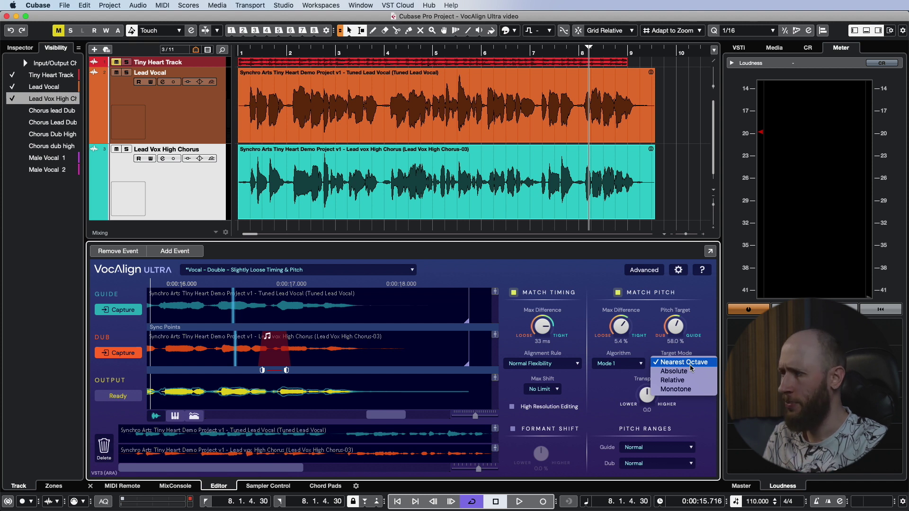
click(691, 416)
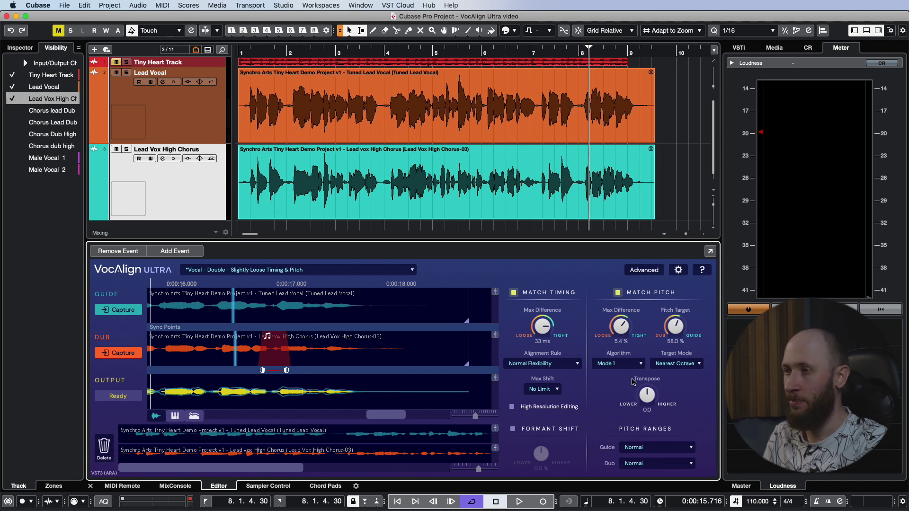
- Solo the high chorus, play it from the start, and audition Transpose at -1200 and at 1200
click(127, 149)
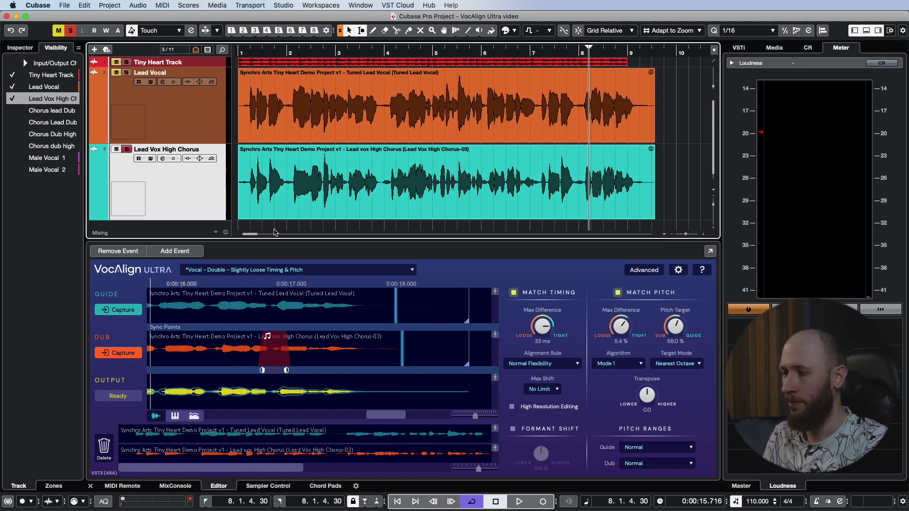
click(398, 501)
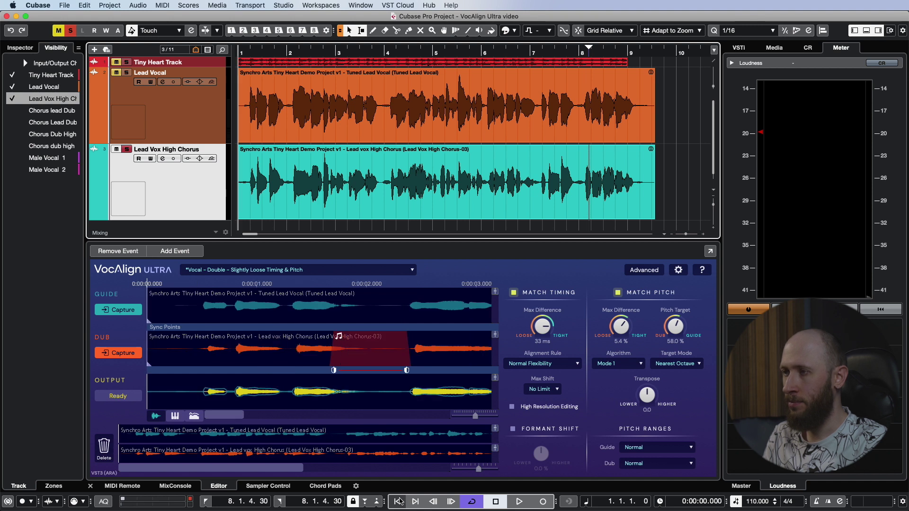
key(space)
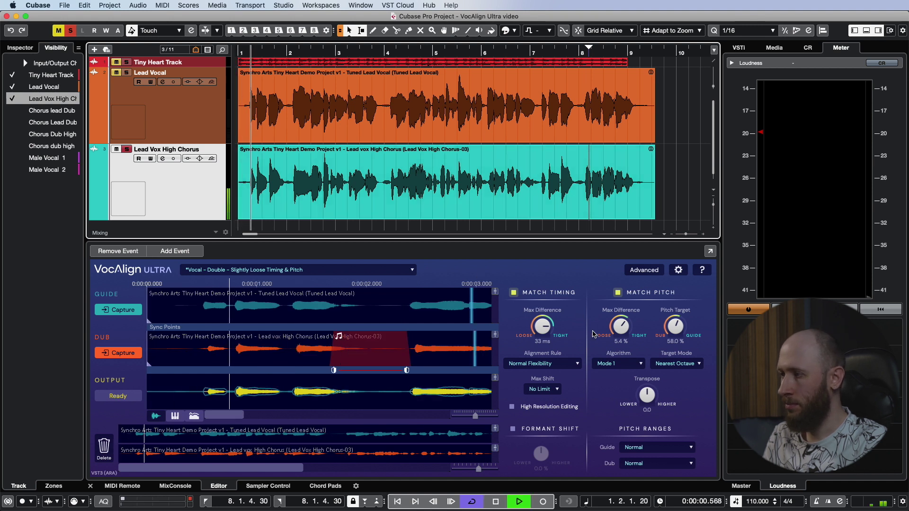
drag(657, 399, 653, 445)
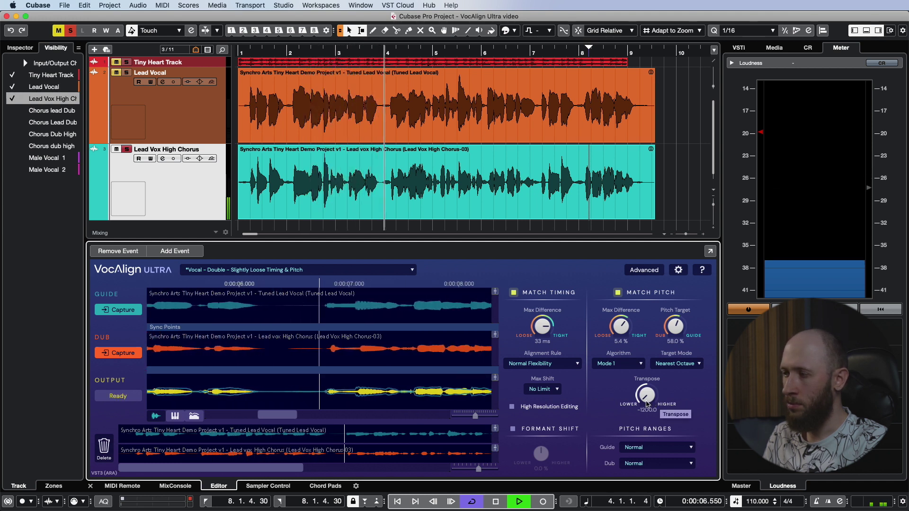
drag(646, 401, 656, 360)
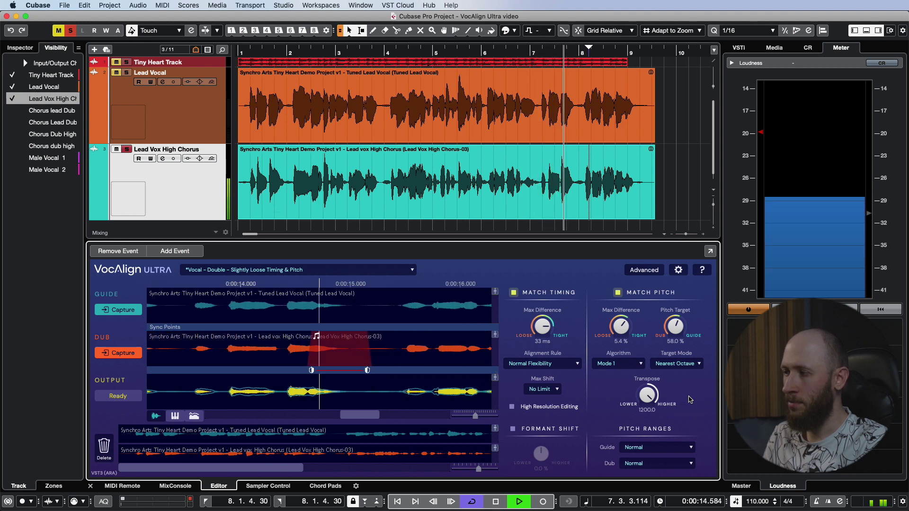
key(space)
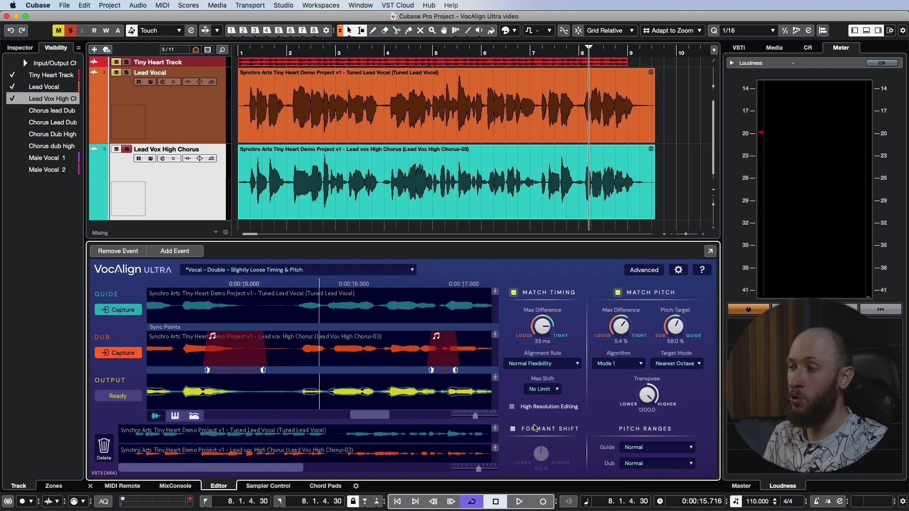
- Turn on Formant Shift and return Transpose to 0
click(513, 430)
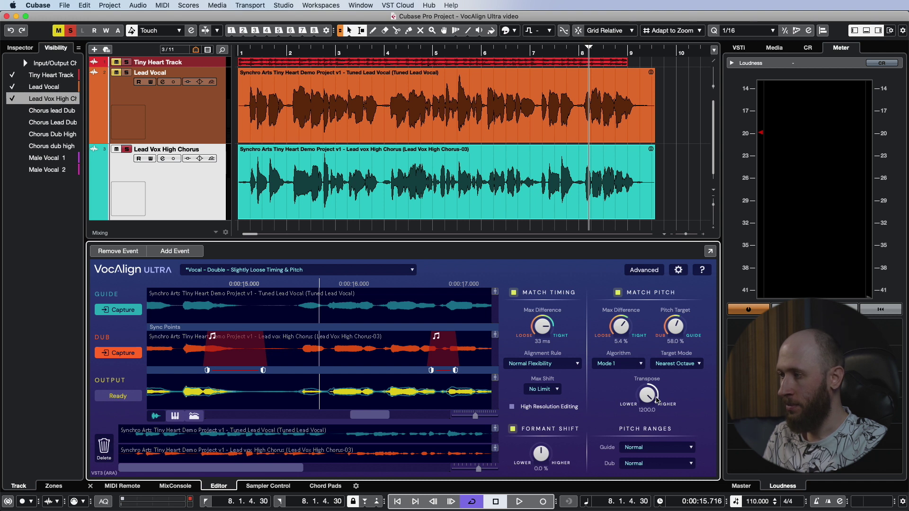
drag(653, 400, 649, 415)
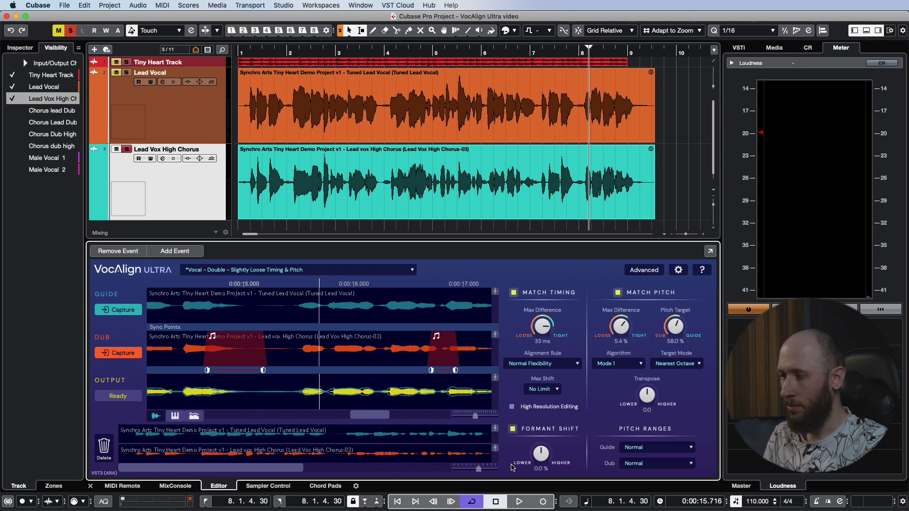
- Play the soloed high chorus from the start and lower the Formant Shift to -20%
click(397, 502)
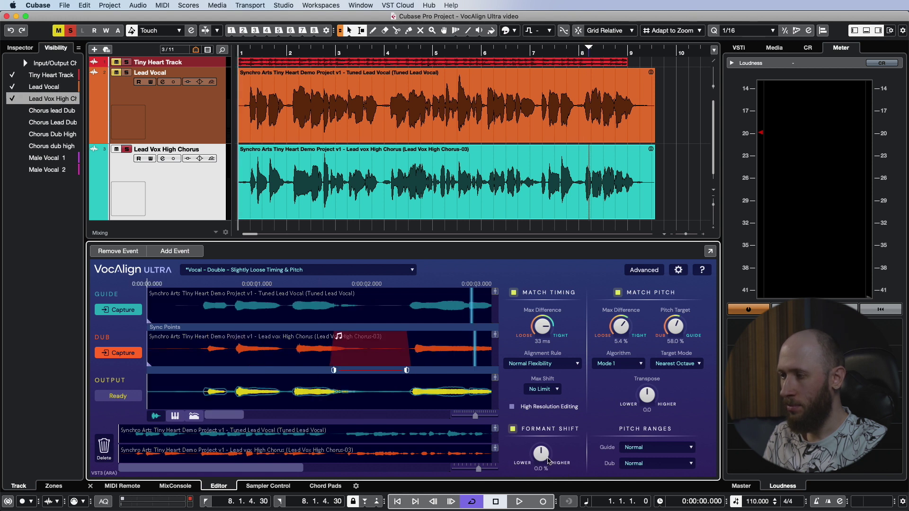
key(space)
mouse_move(542, 454)
mouse_down()
mouse_move(537, 469)
mouse_move(541, 463)
mouse_up()
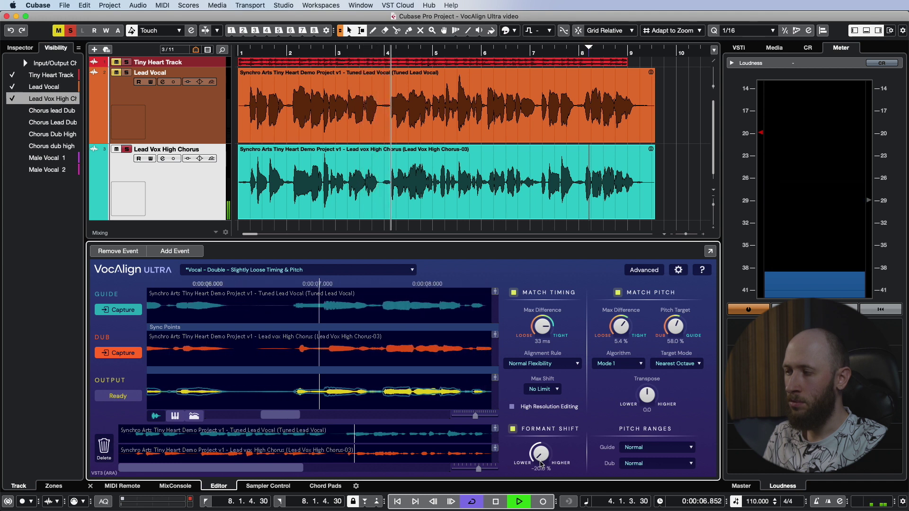
key(space)
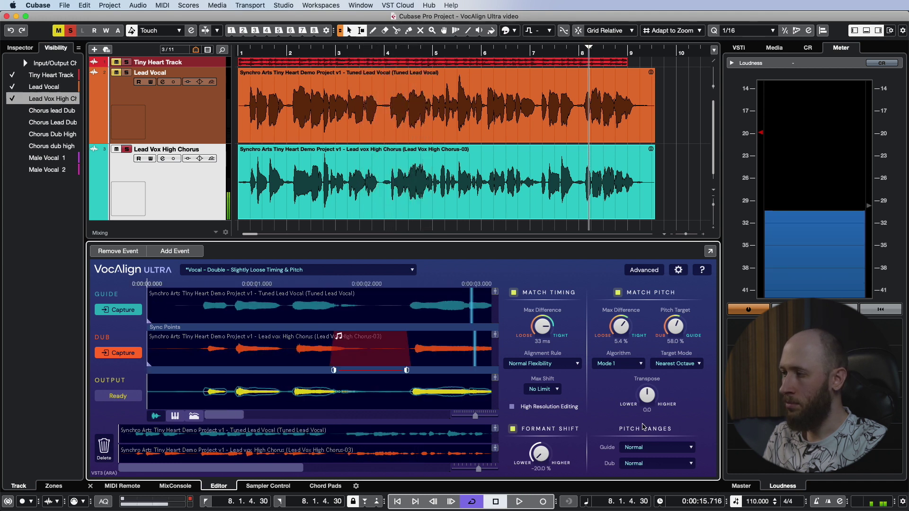
- Set Transpose to -1200 and play the high chorus from bar 8.1 and again from the start
drag(653, 397, 641, 435)
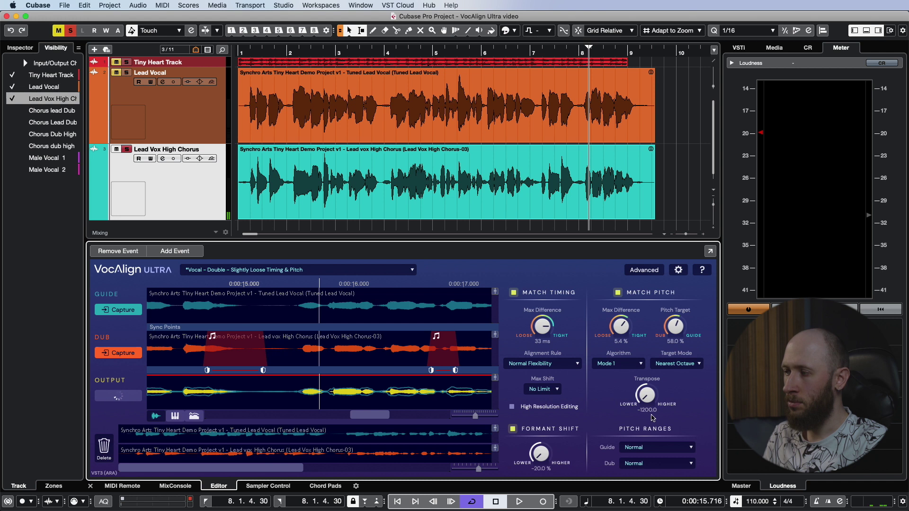
key(space)
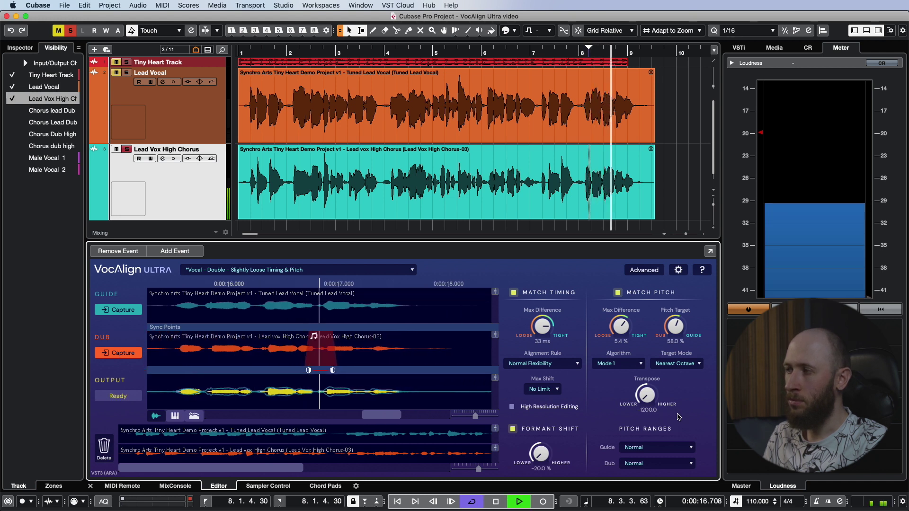
key(space)
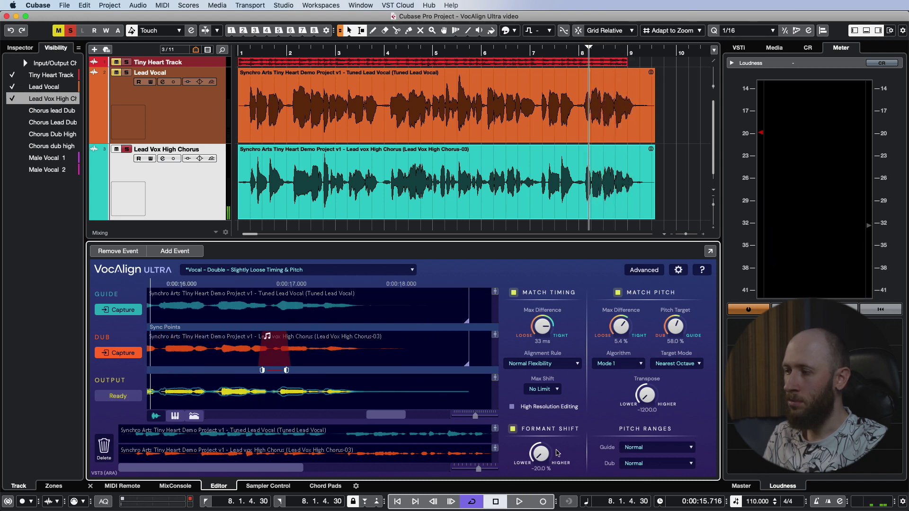
click(399, 501)
key(space)
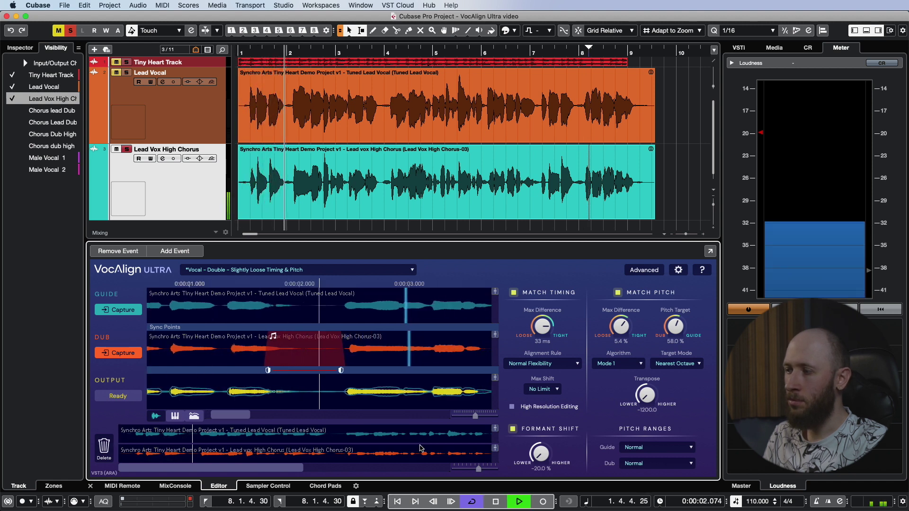
- Raise the Formant Shift to 20% during playback, set Transpose to 1200, and stop playback
drag(540, 452, 554, 433)
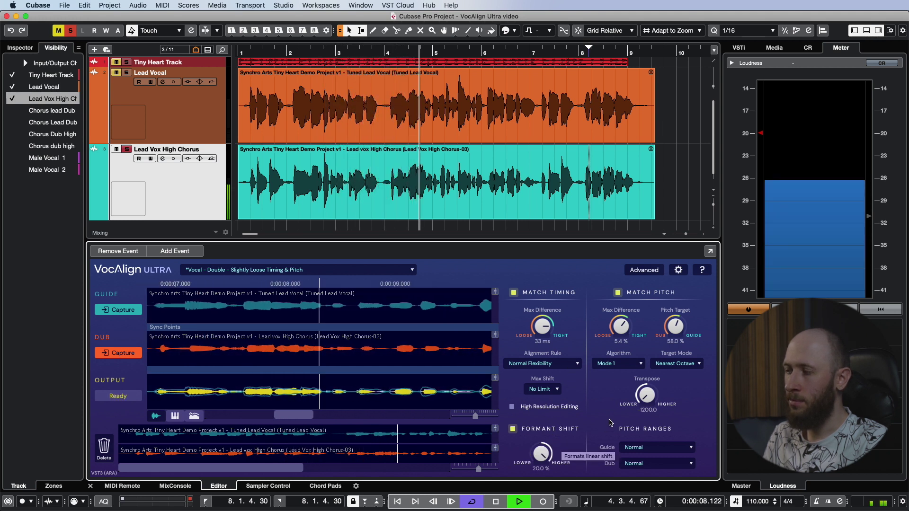
drag(647, 404, 653, 389)
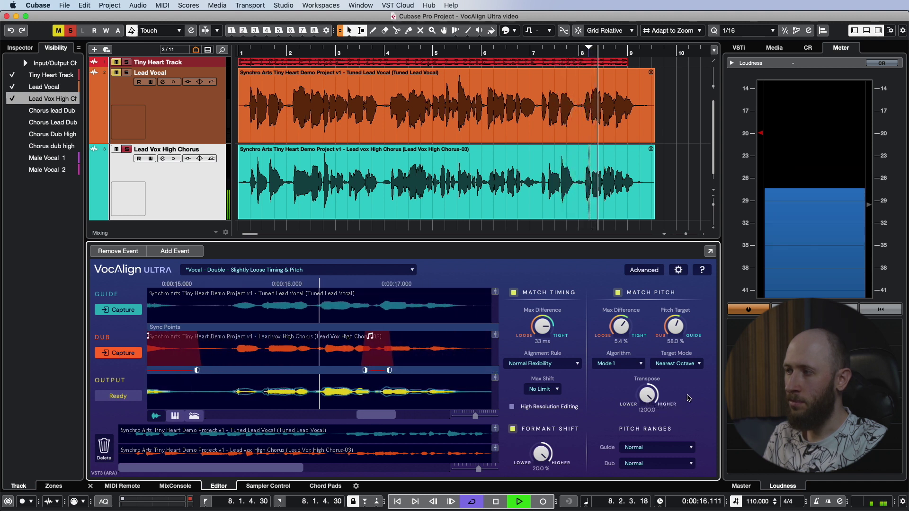
key(space)
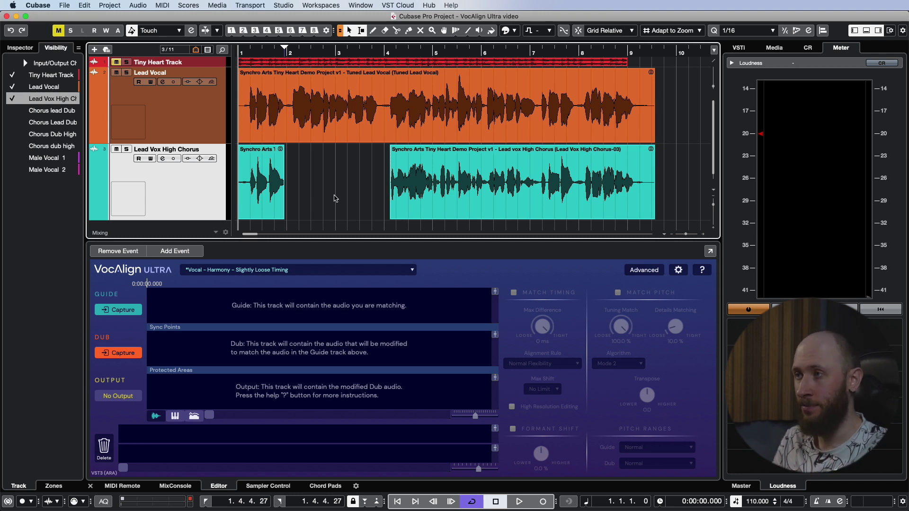
- Play the lead and the gapped high chorus together, and capture the lead event as guide and both high chorus events as dub
key(space)
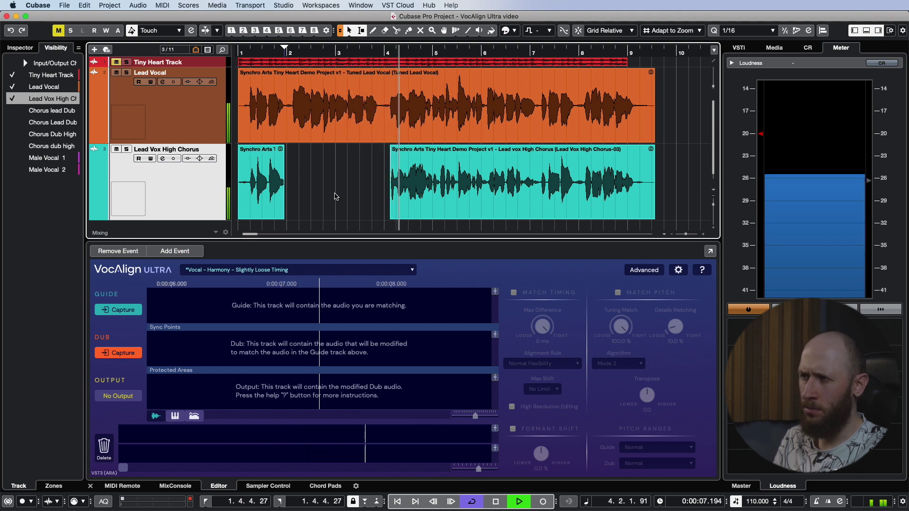
key(space)
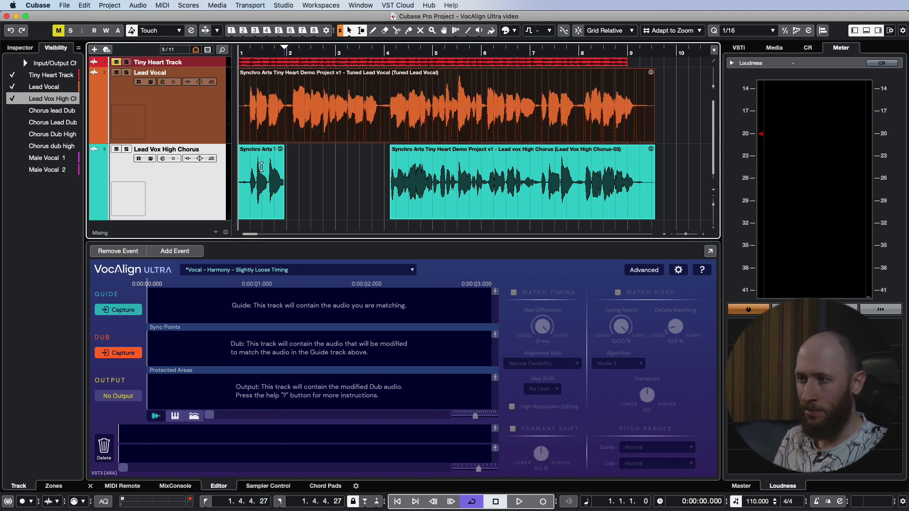
click(121, 312)
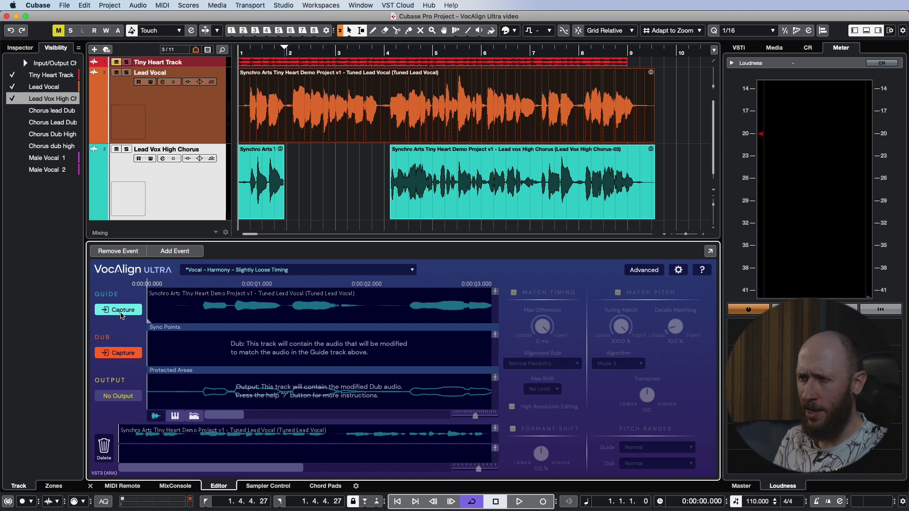
click(651, 200)
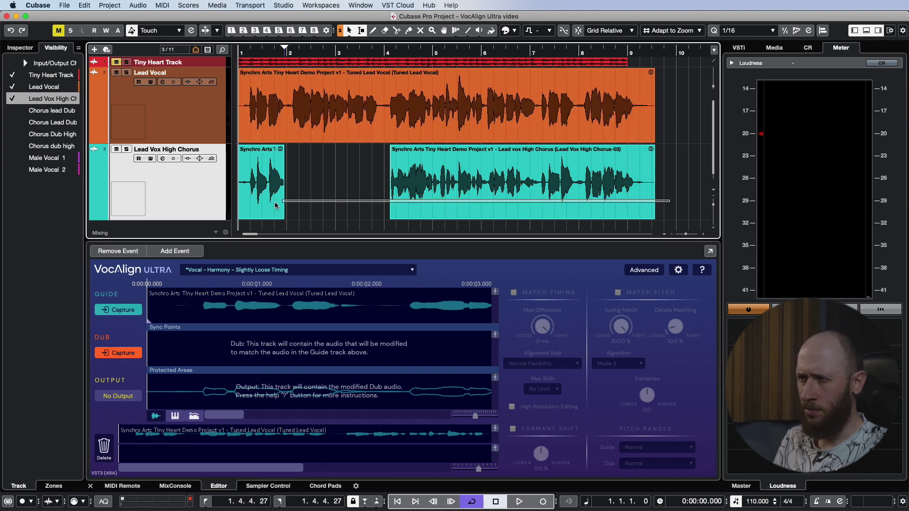
click(121, 359)
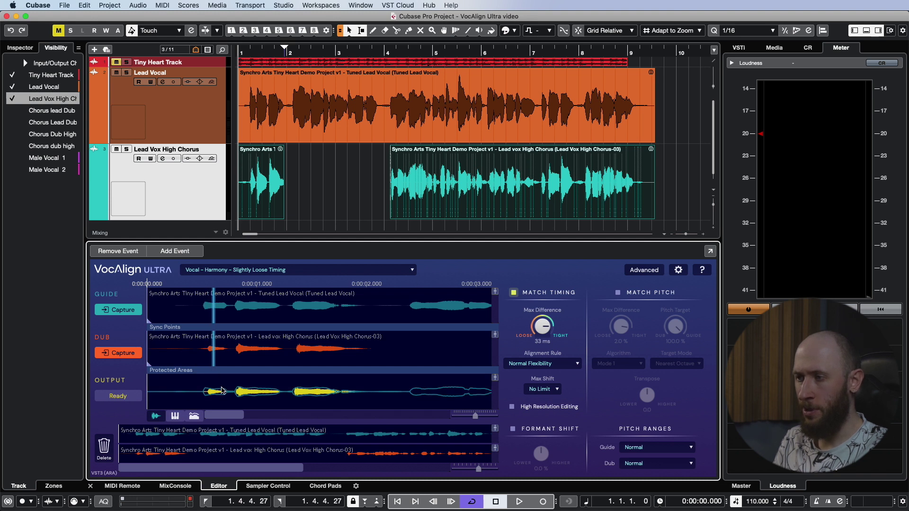
- Audition the alignment before and after adding and adjusting a sync point where the high chorus re-enters, near 6.8 s
key(space)
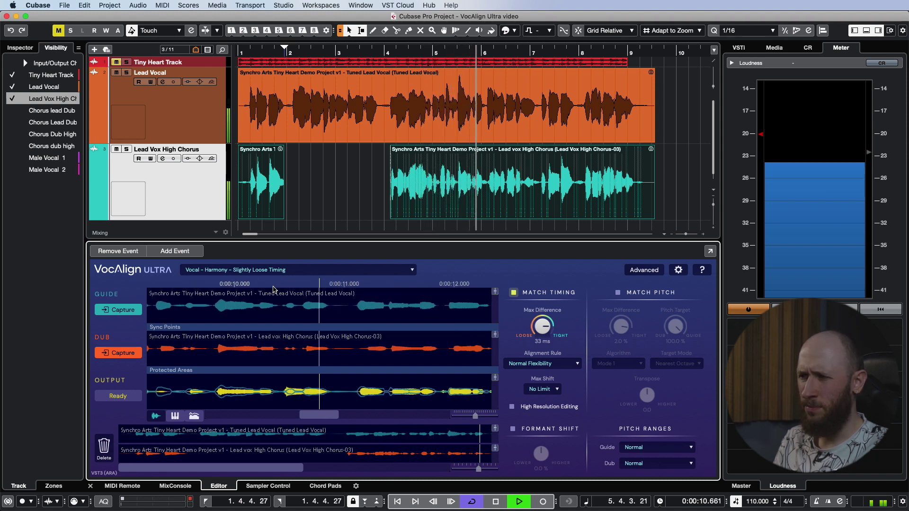
key(space)
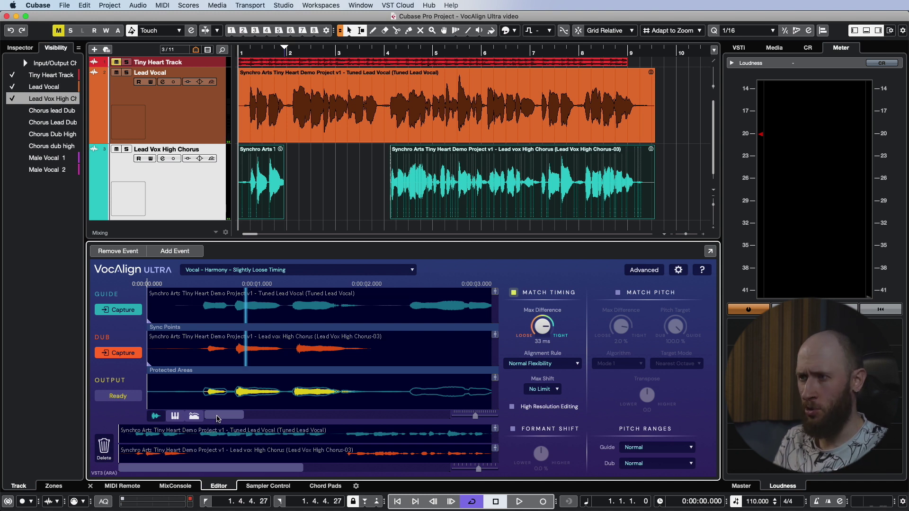
drag(218, 419, 270, 422)
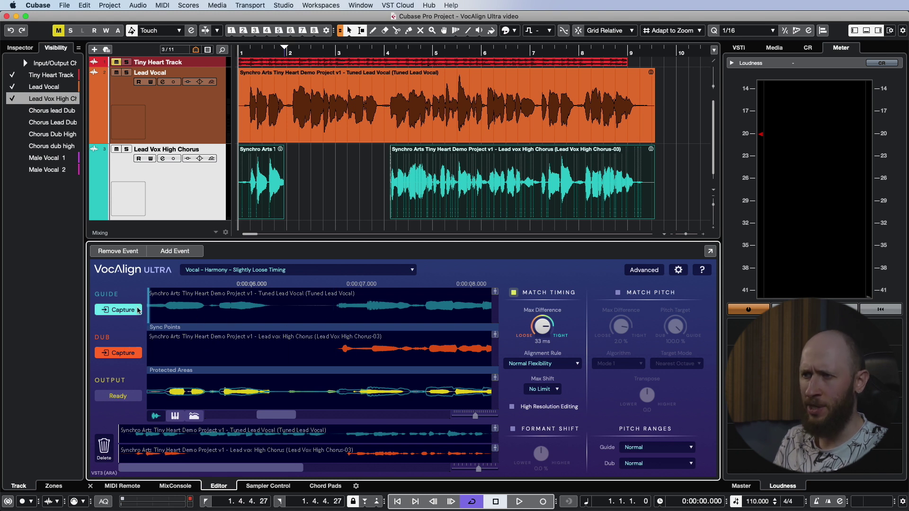
click(334, 328)
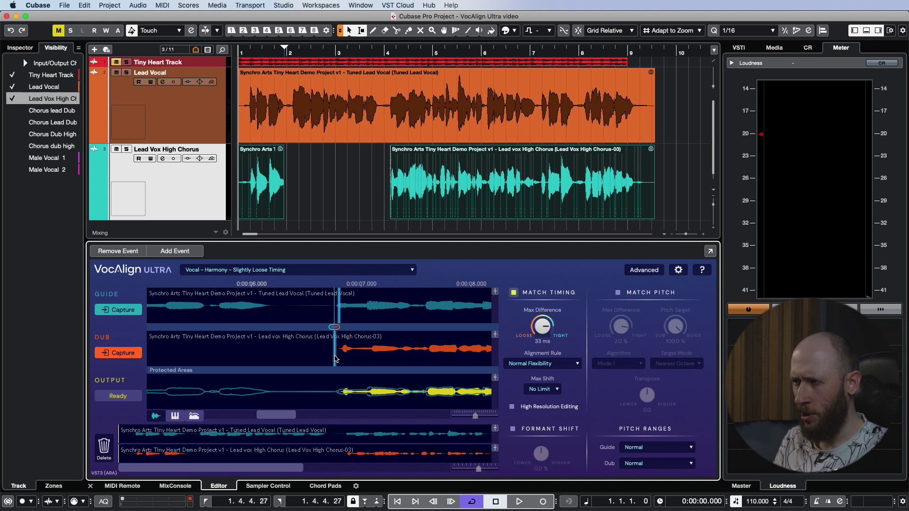
drag(338, 328, 331, 328)
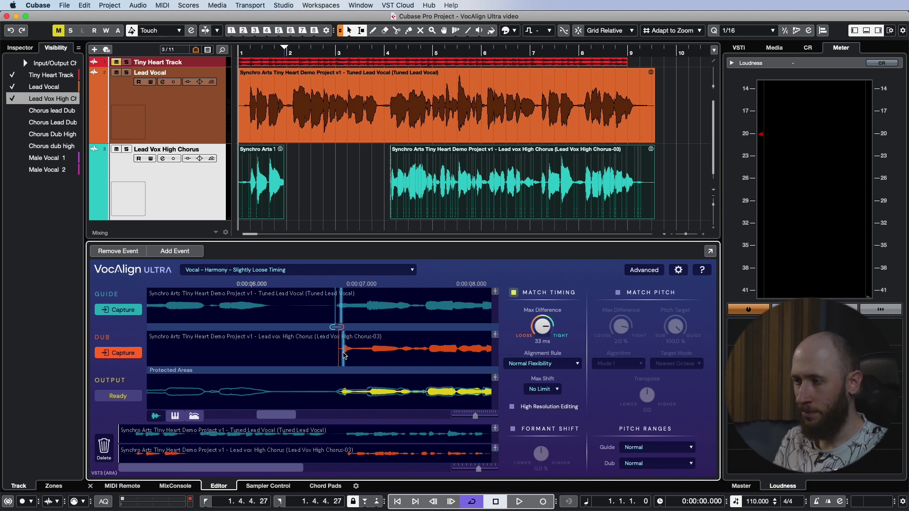
drag(280, 415, 228, 415)
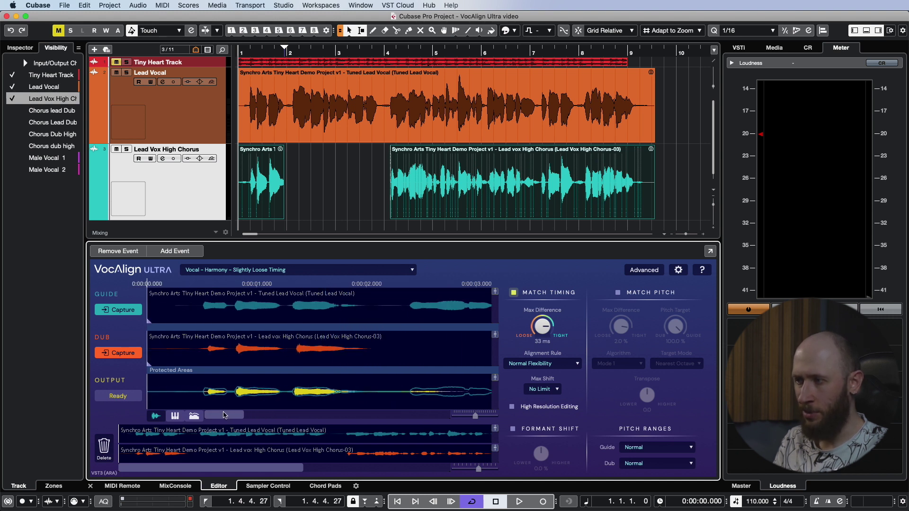
key(space)
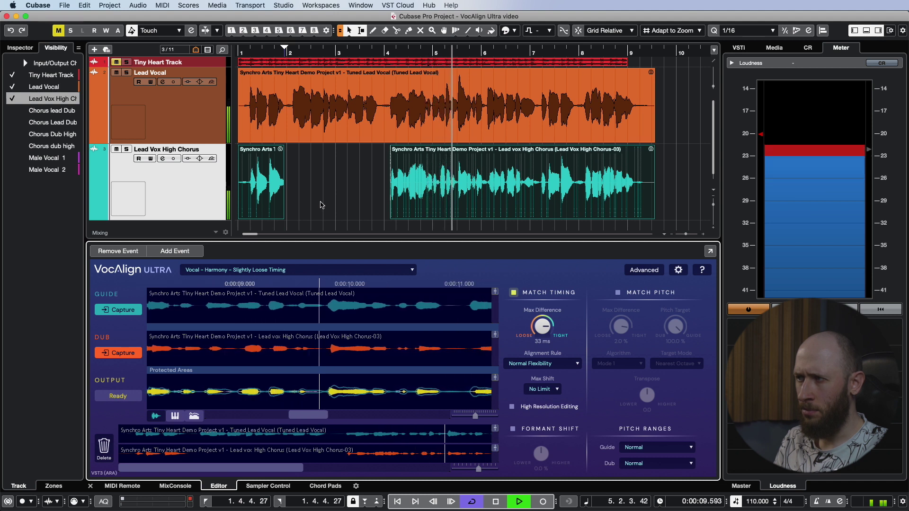
key(space)
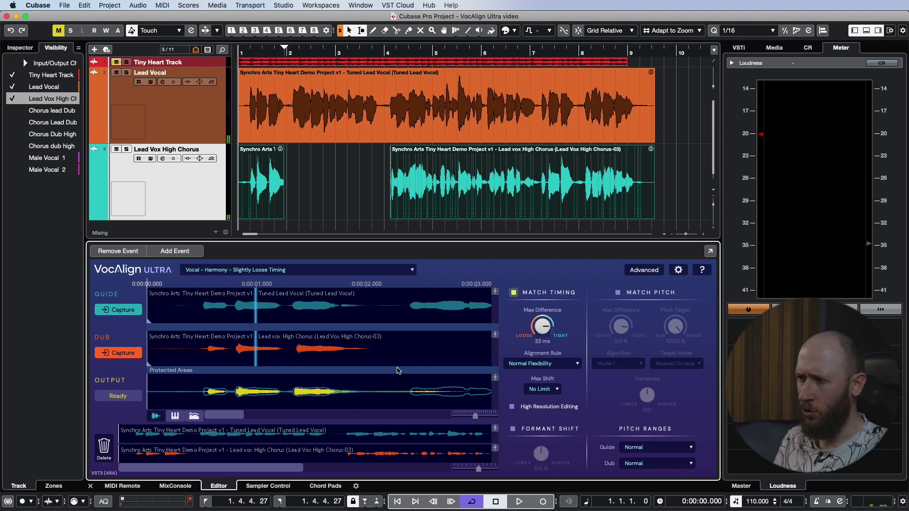
- Add sync points after the first high chorus phrase, near 1.8 s and 2.4 s, and play the alignment from the start
click(339, 327)
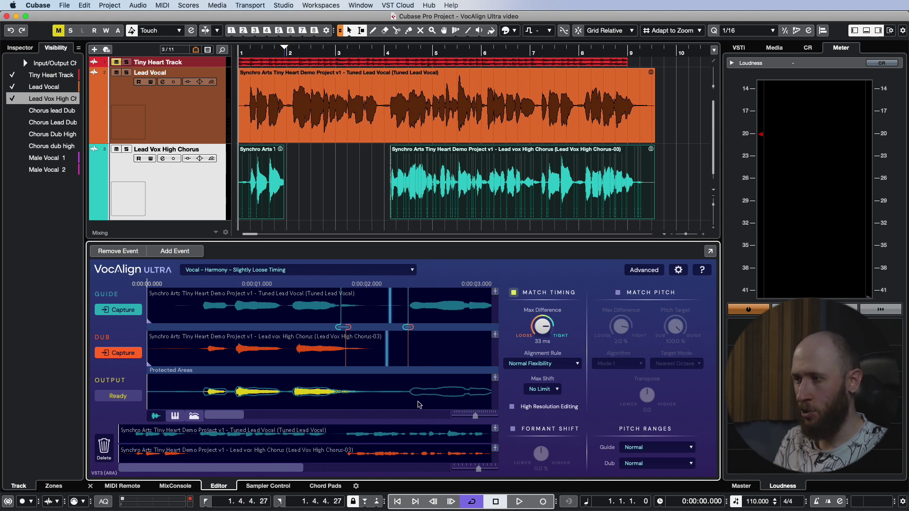
key(space)
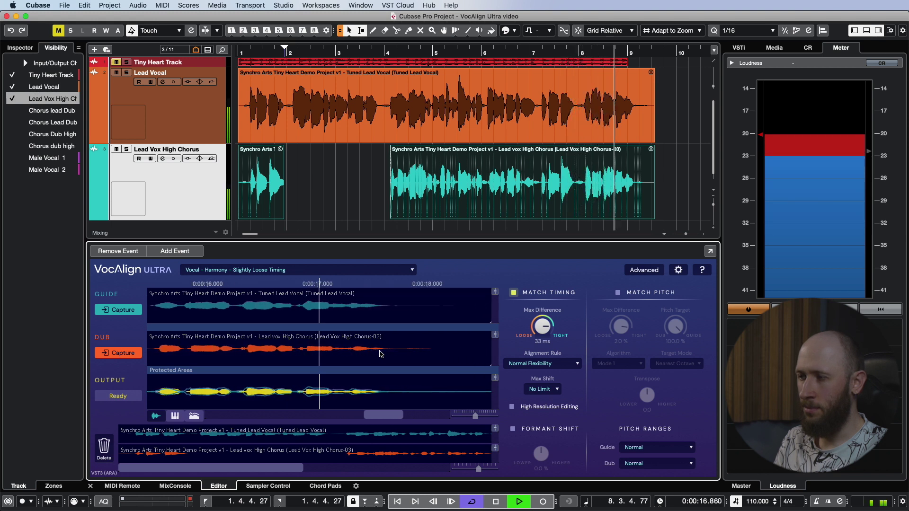
key(space)
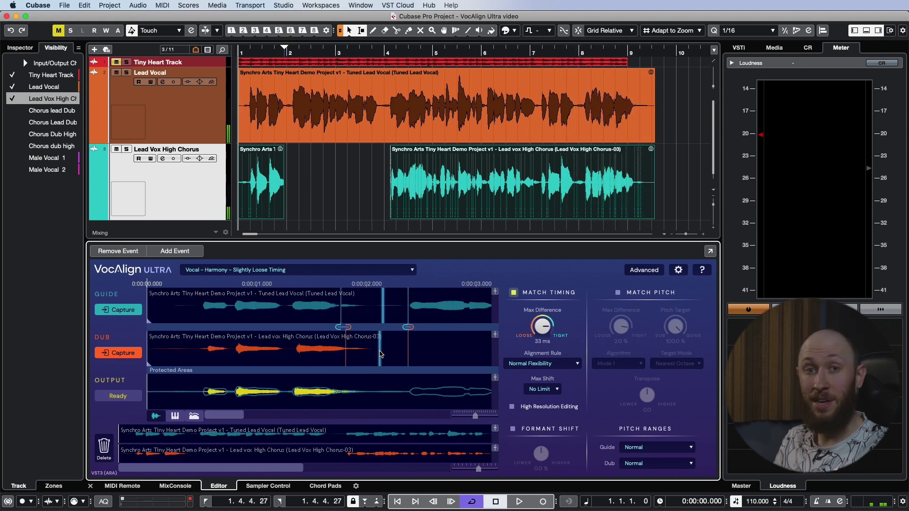